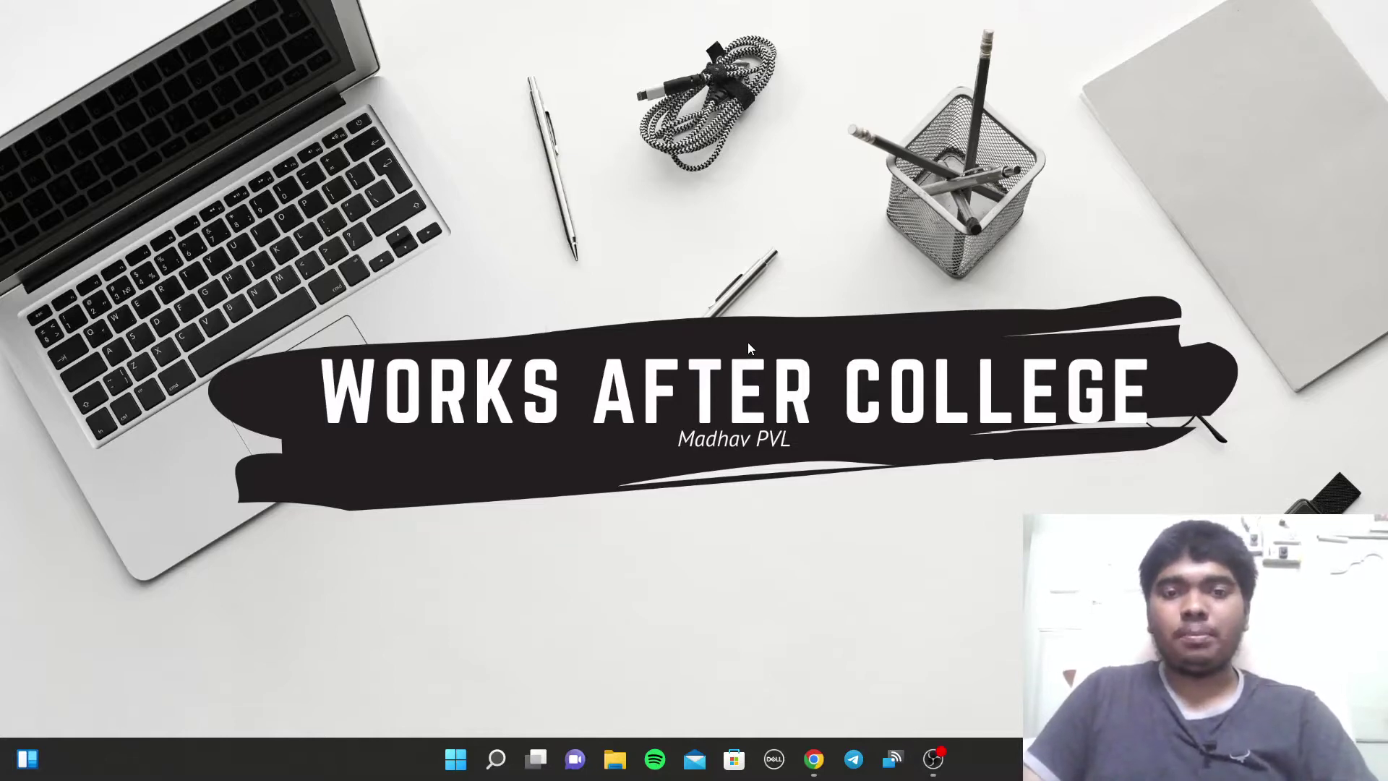
# Step: Close the YouTube community post tab, leaving the Gmail inbox showing
pyautogui.click(814, 760)
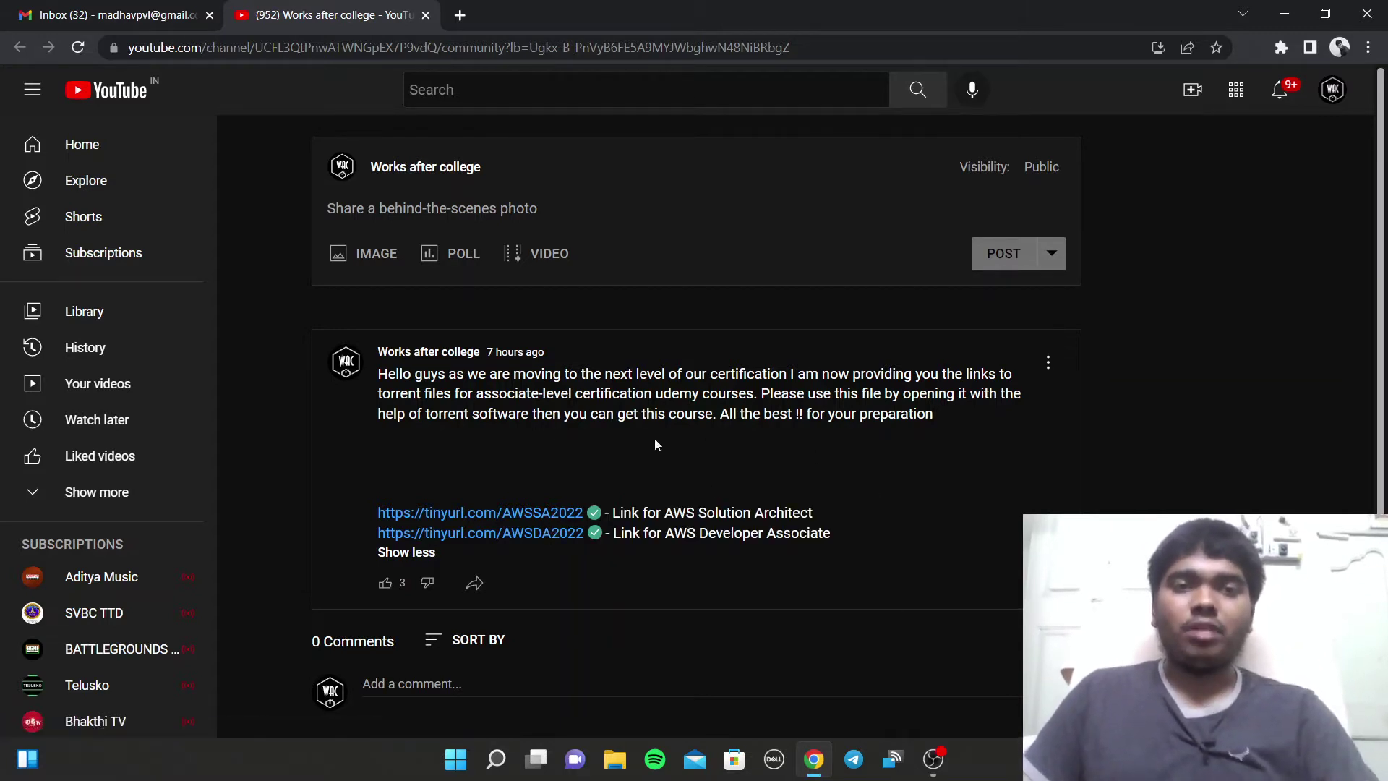
pyautogui.moveTo(695, 466)
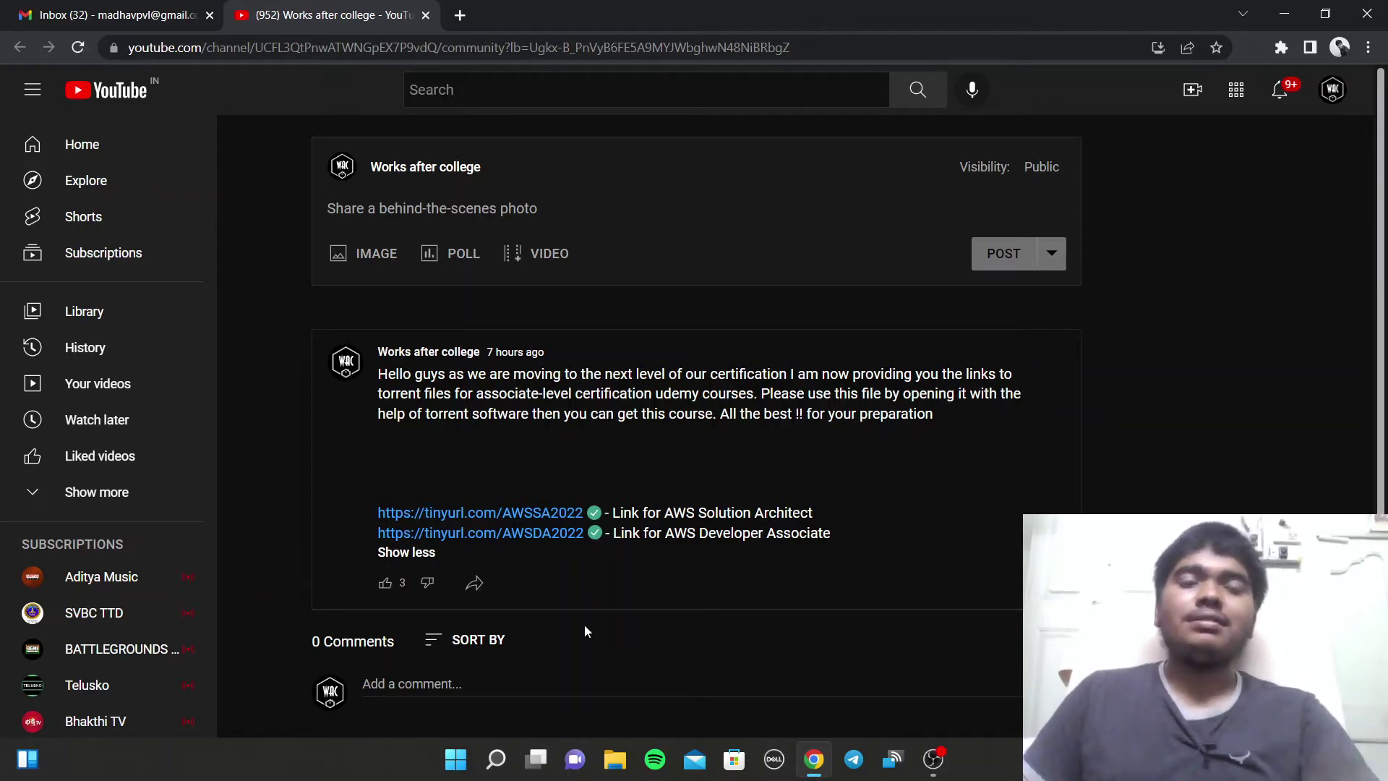
pyautogui.moveTo(493, 583)
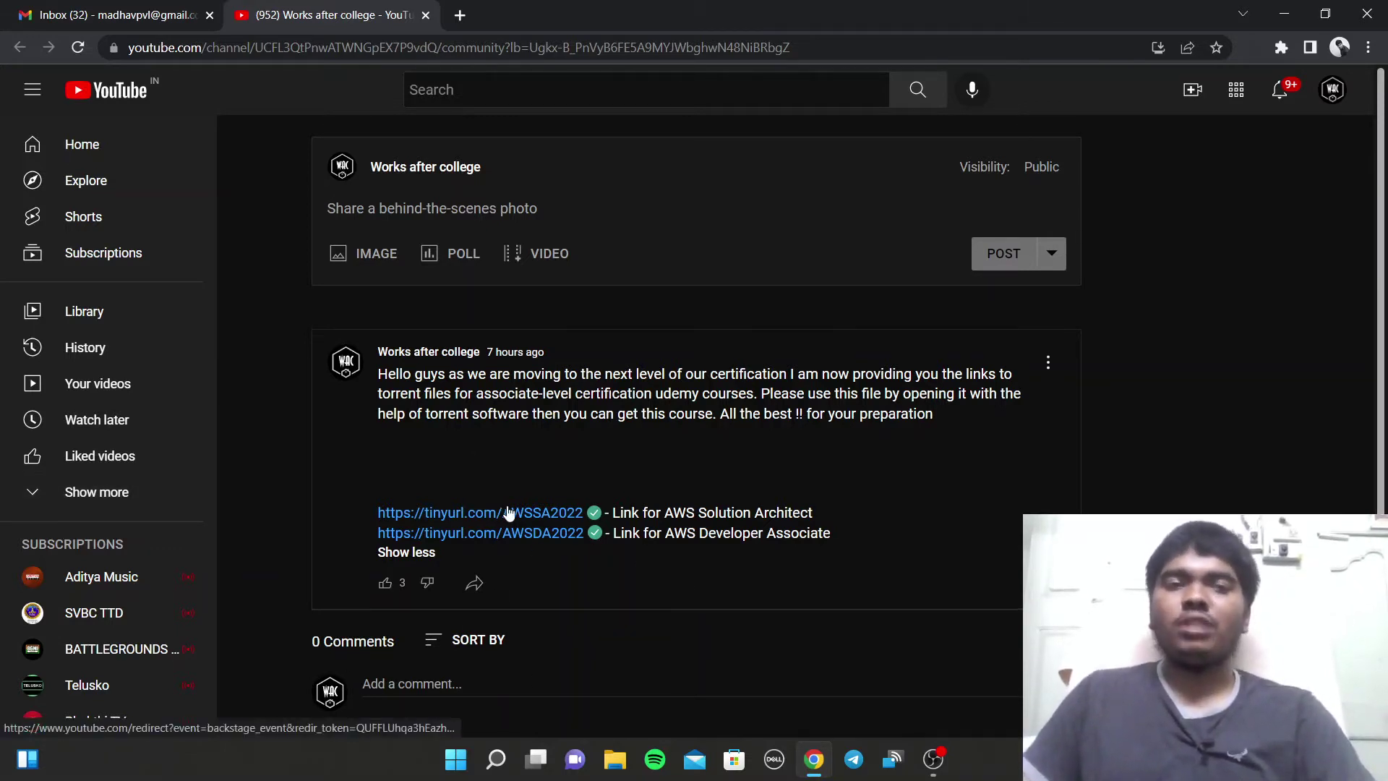
pyautogui.click(424, 15)
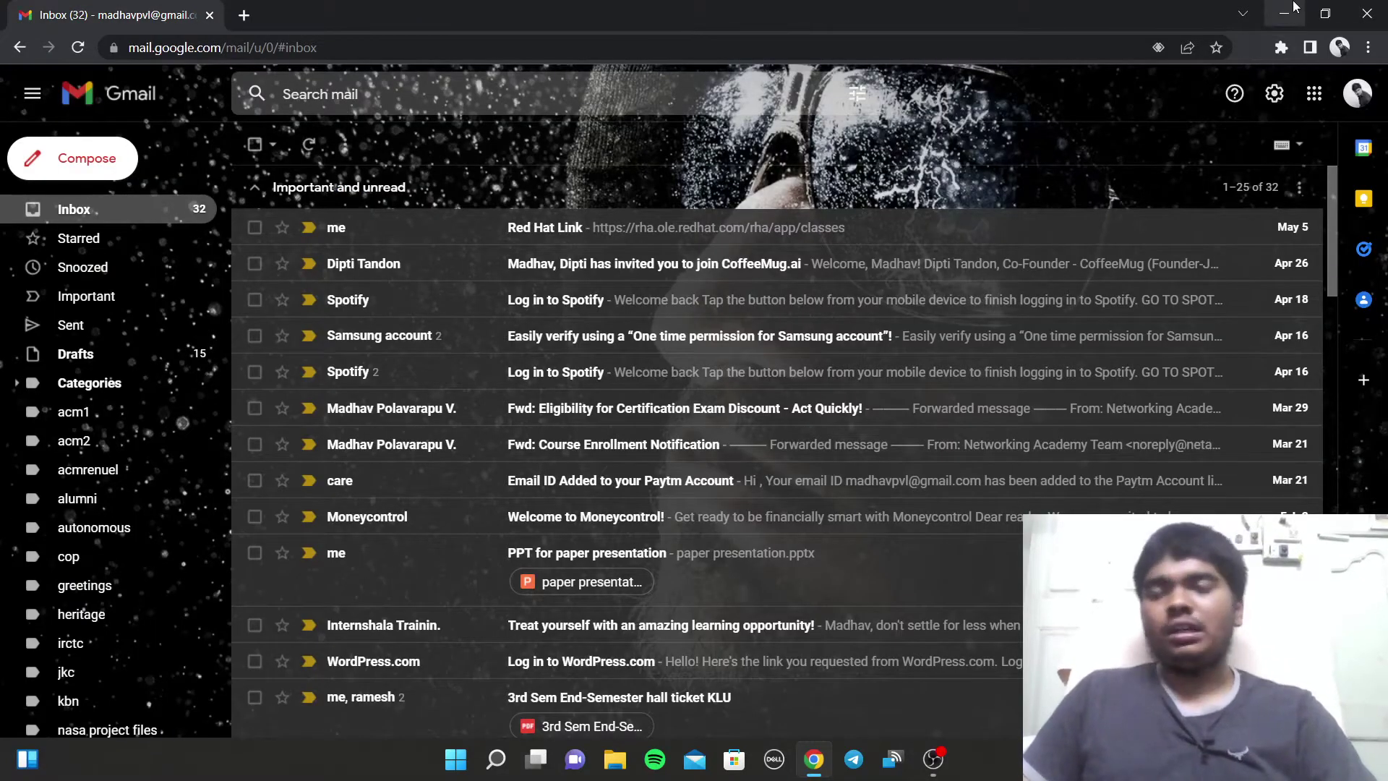
# Step: Search Google for 'microsoft certification' and follow results to the Microsoft Certification Dashboard sign-in
pyautogui.click(245, 14)
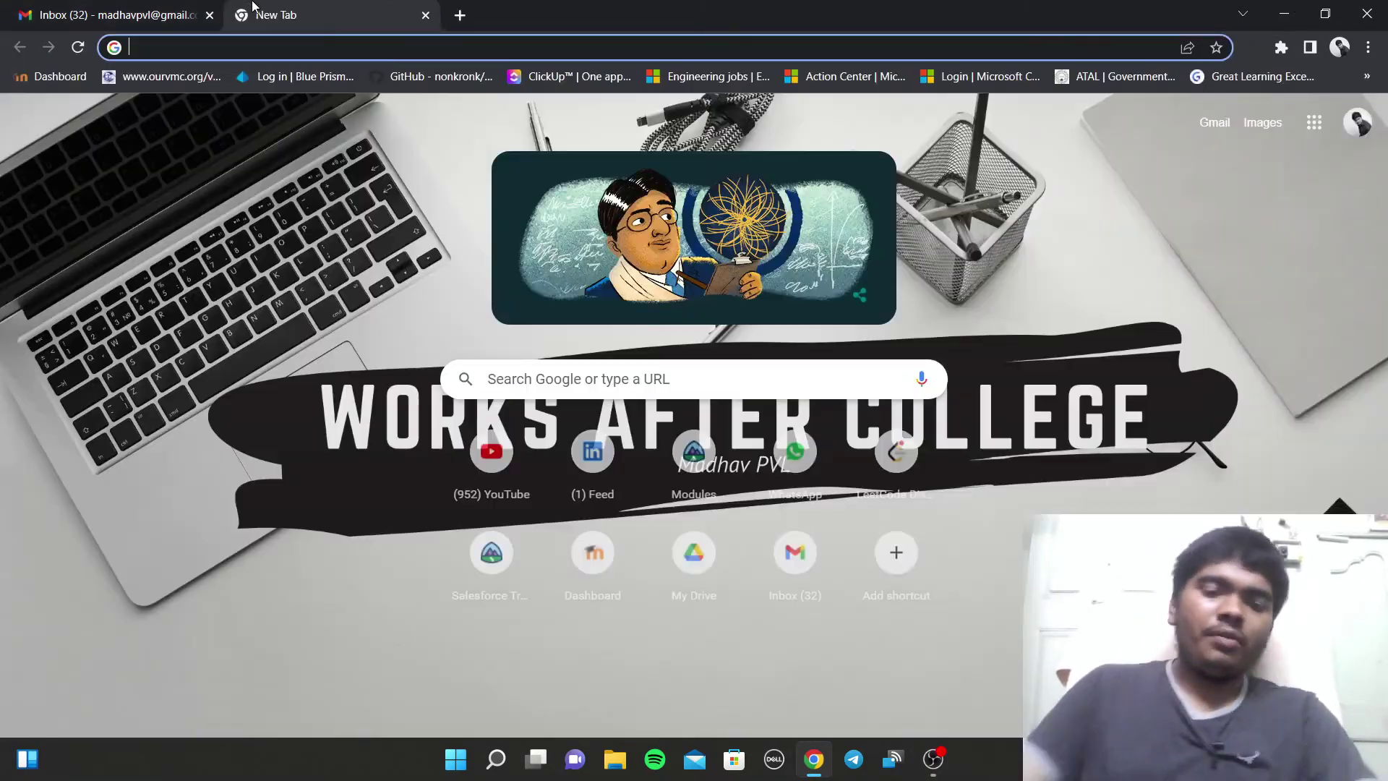
pyautogui.write('mcirosft ')
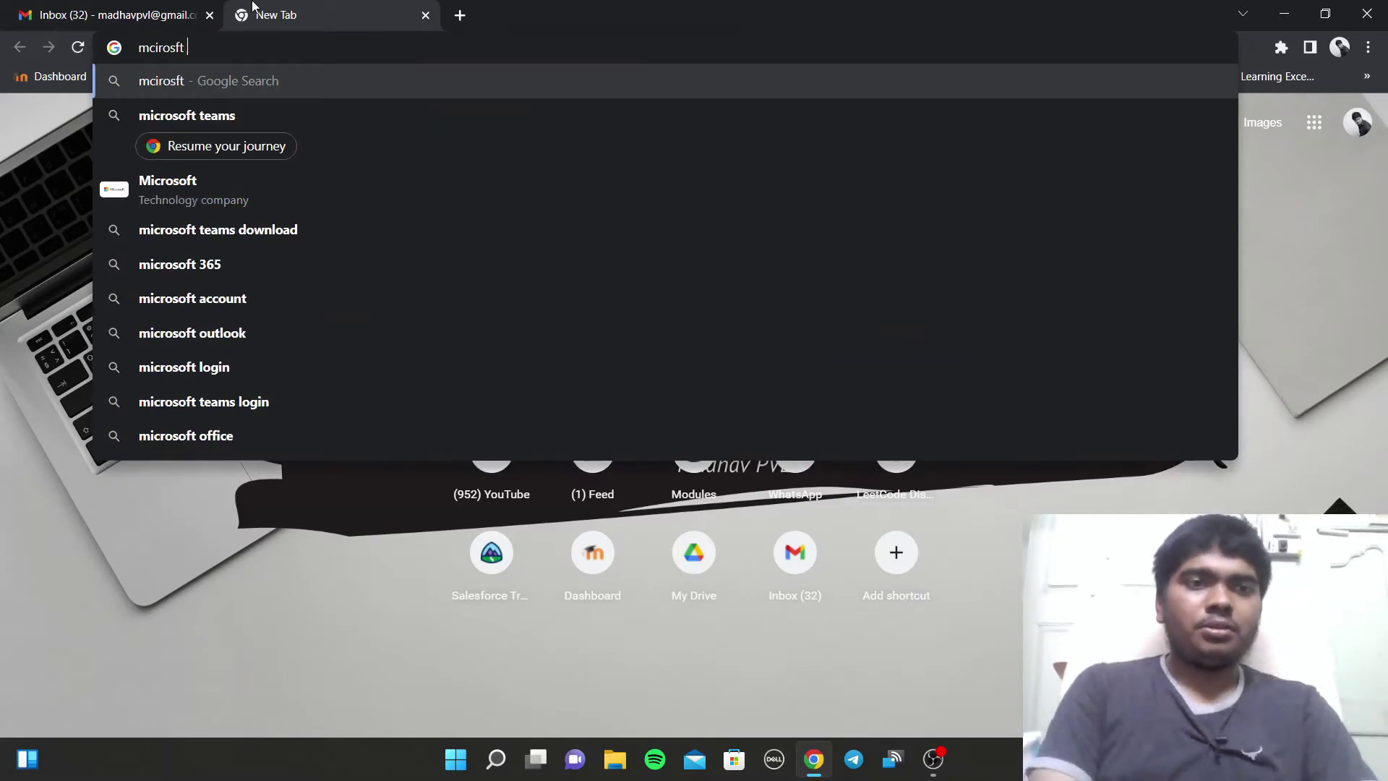
pyautogui.write('certifi')
pyautogui.press('Down')
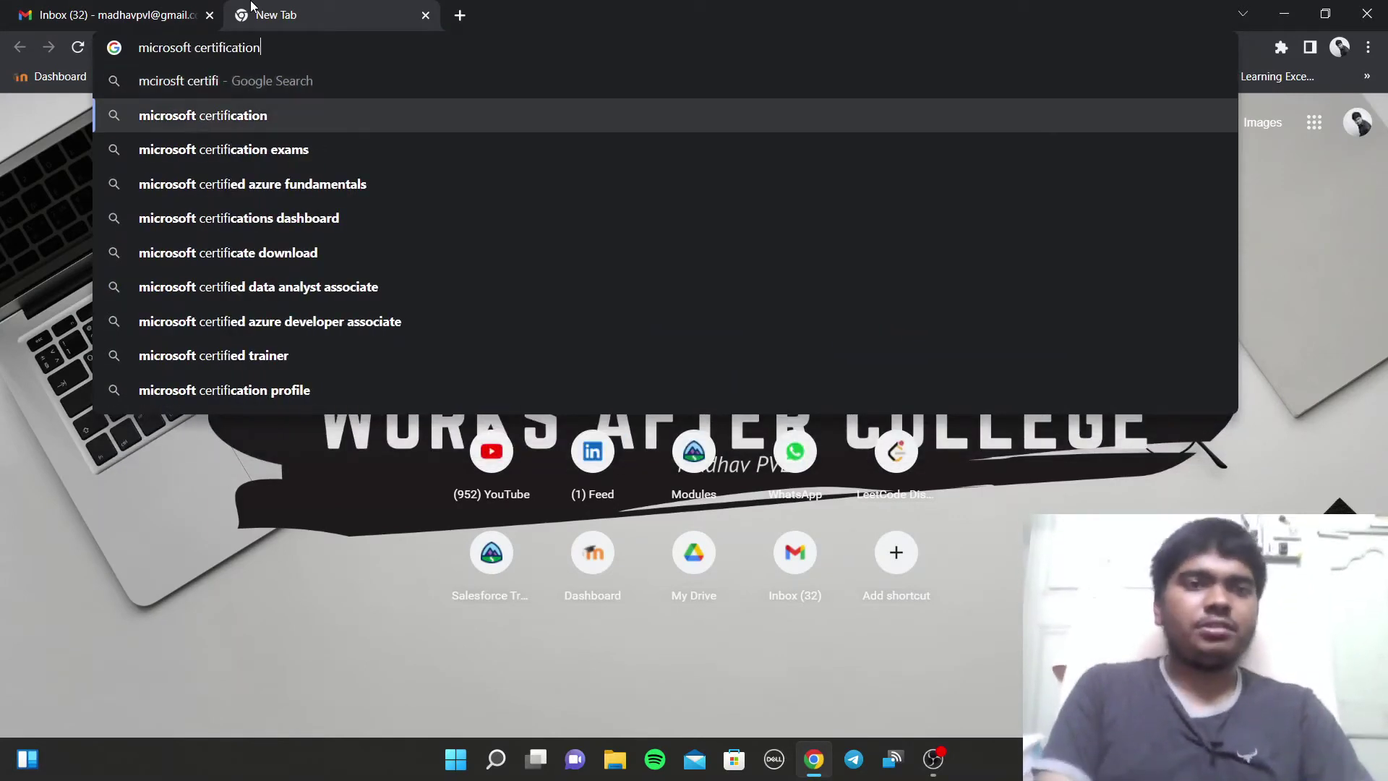
pyautogui.press('Return')
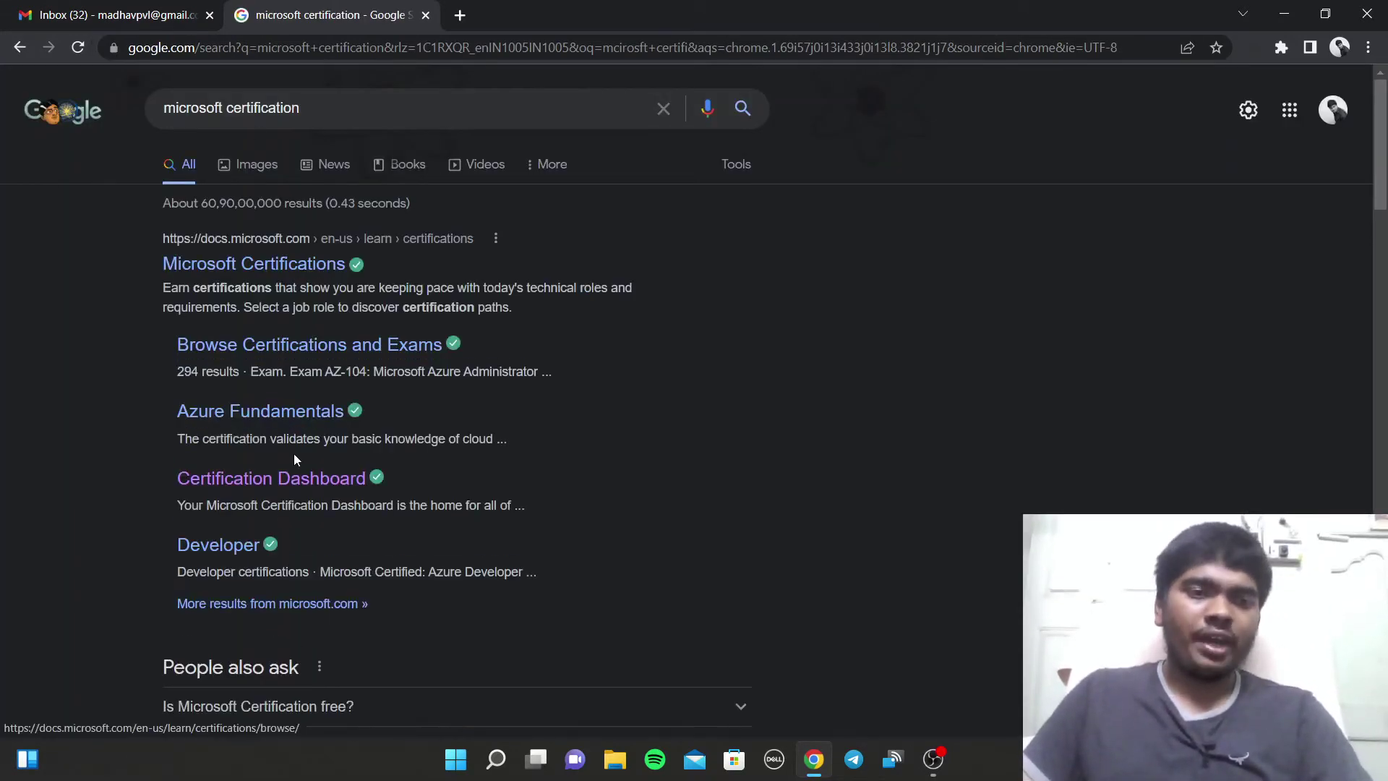
pyautogui.click(293, 478)
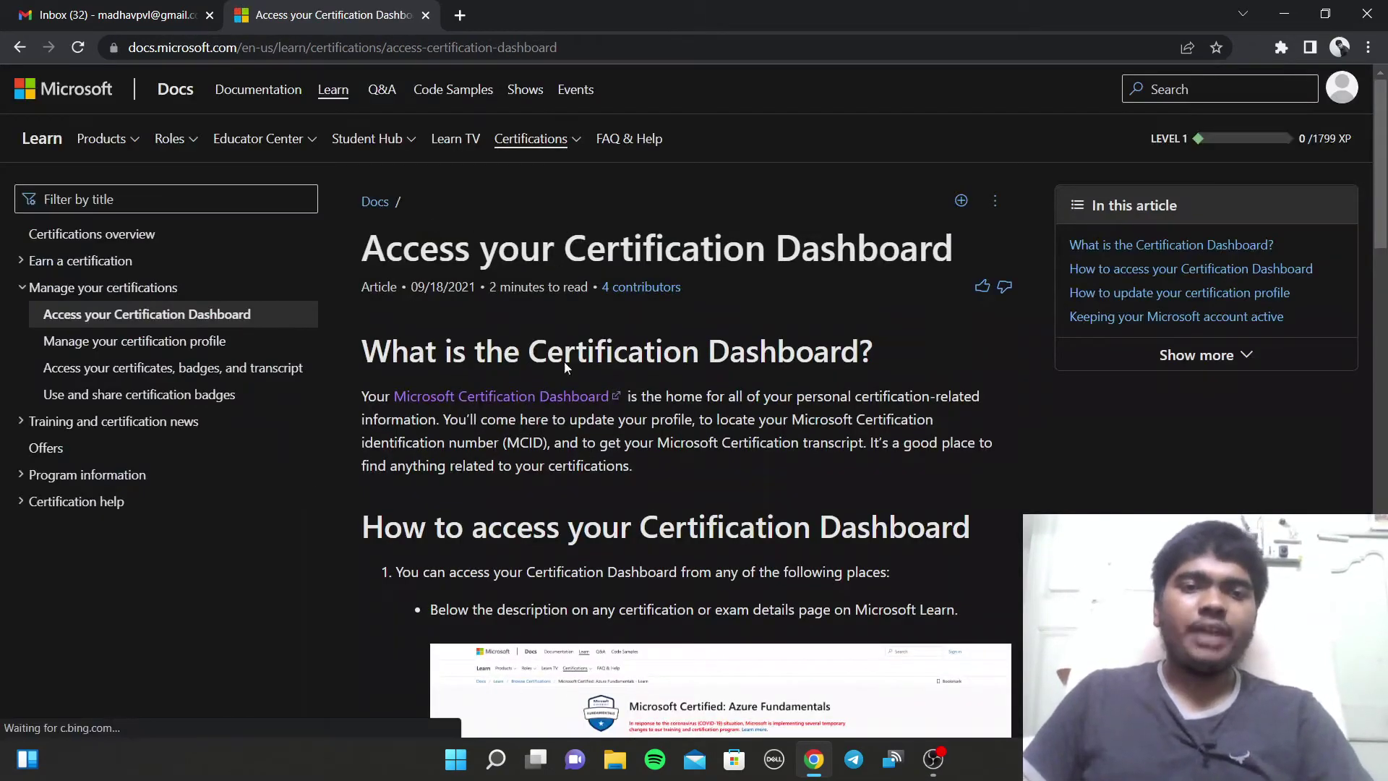
pyautogui.click(546, 397)
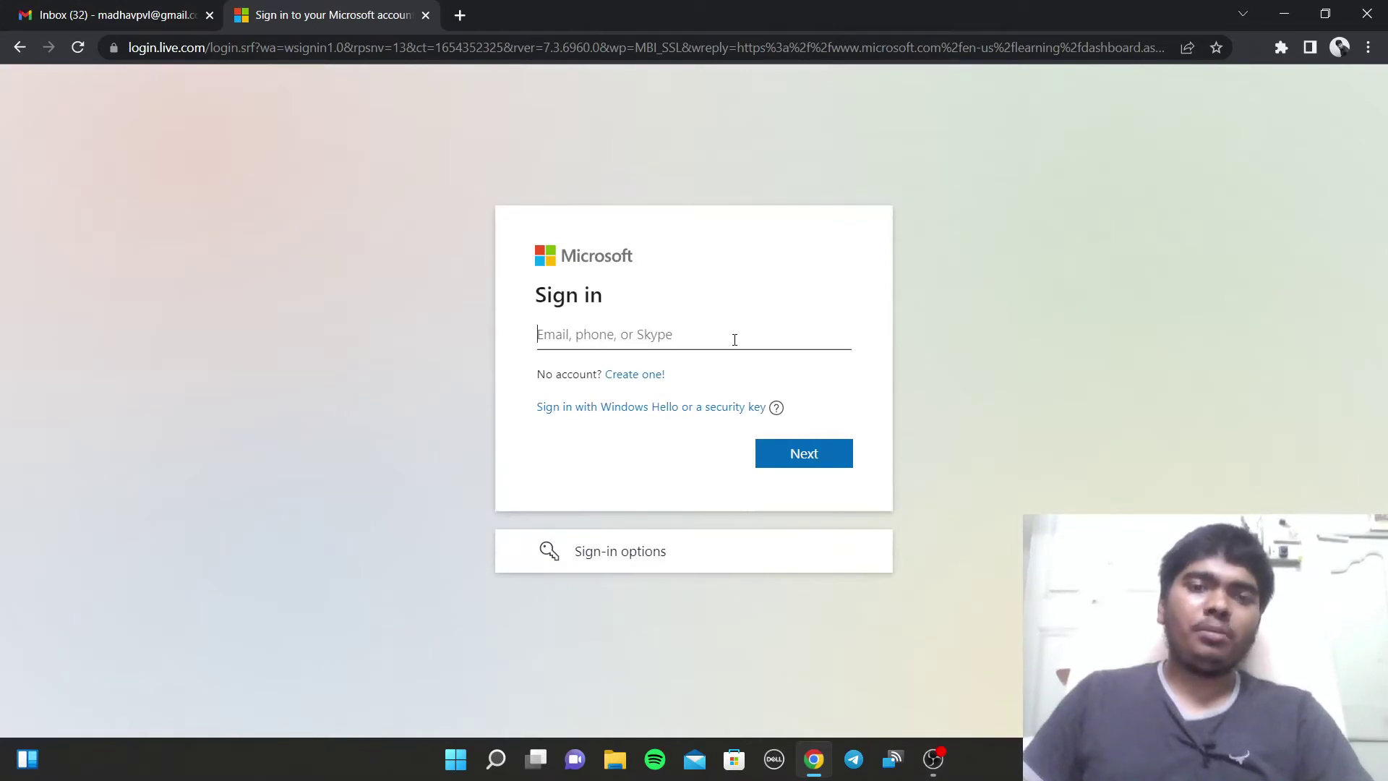
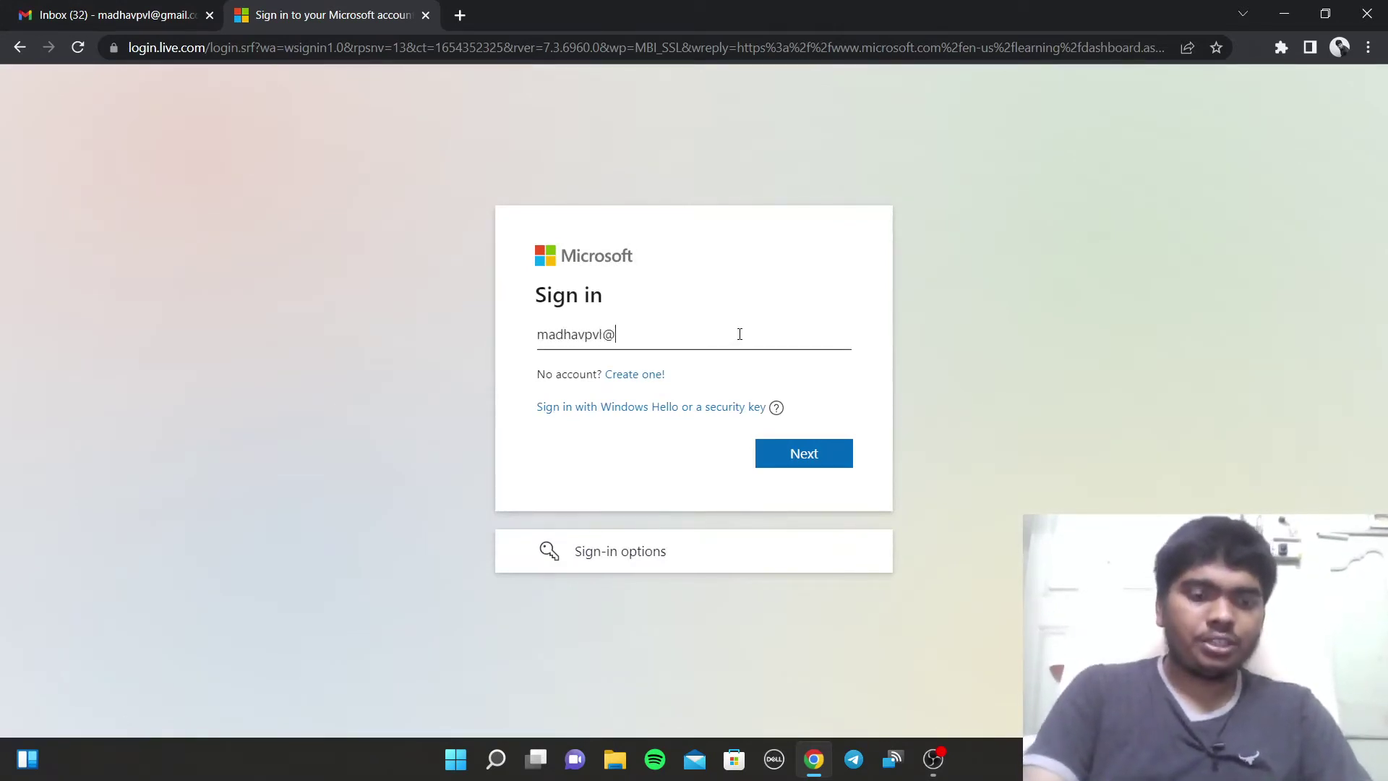
# Step: Sign in to the certification dashboard with the account email, view certificates, then return to Gmail
pyautogui.press('Return')
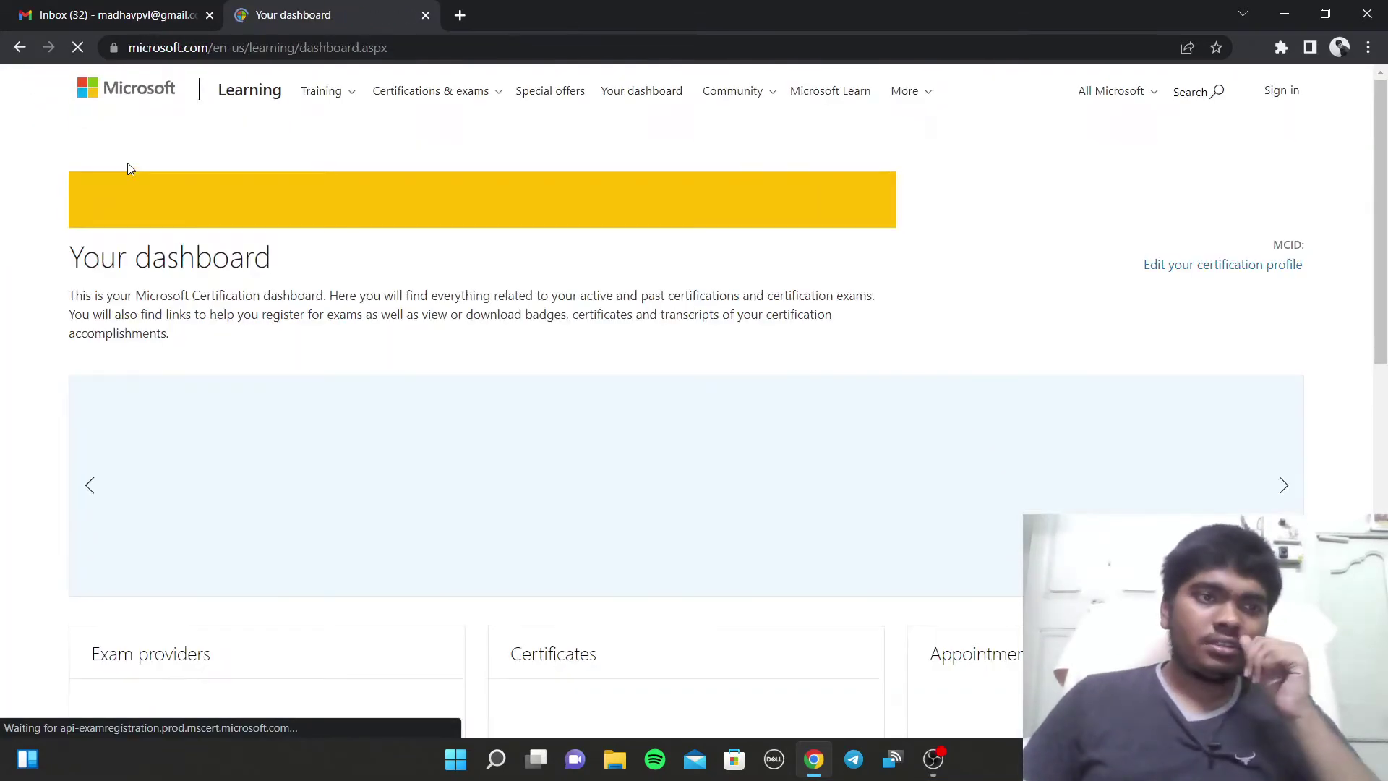
pyautogui.scroll(-3, 746, 301)
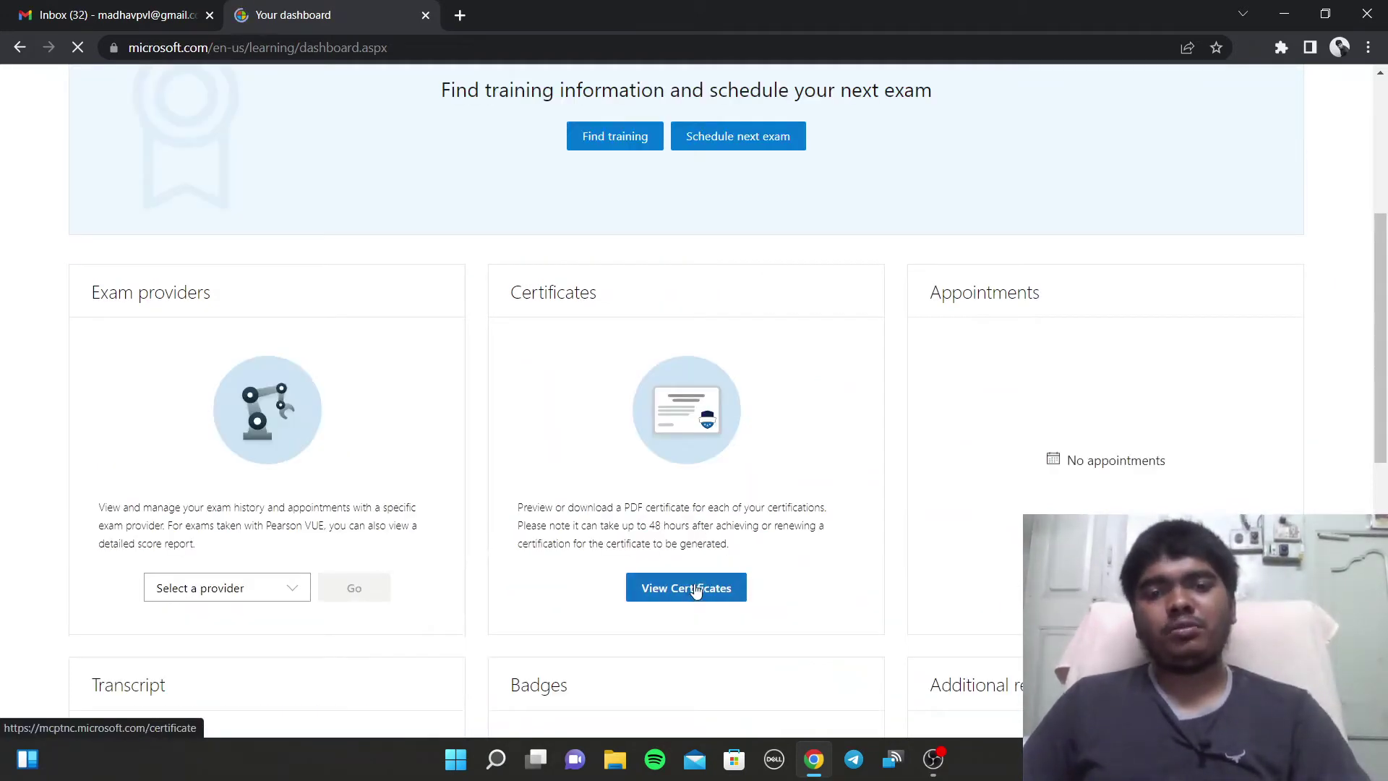
pyautogui.click(701, 588)
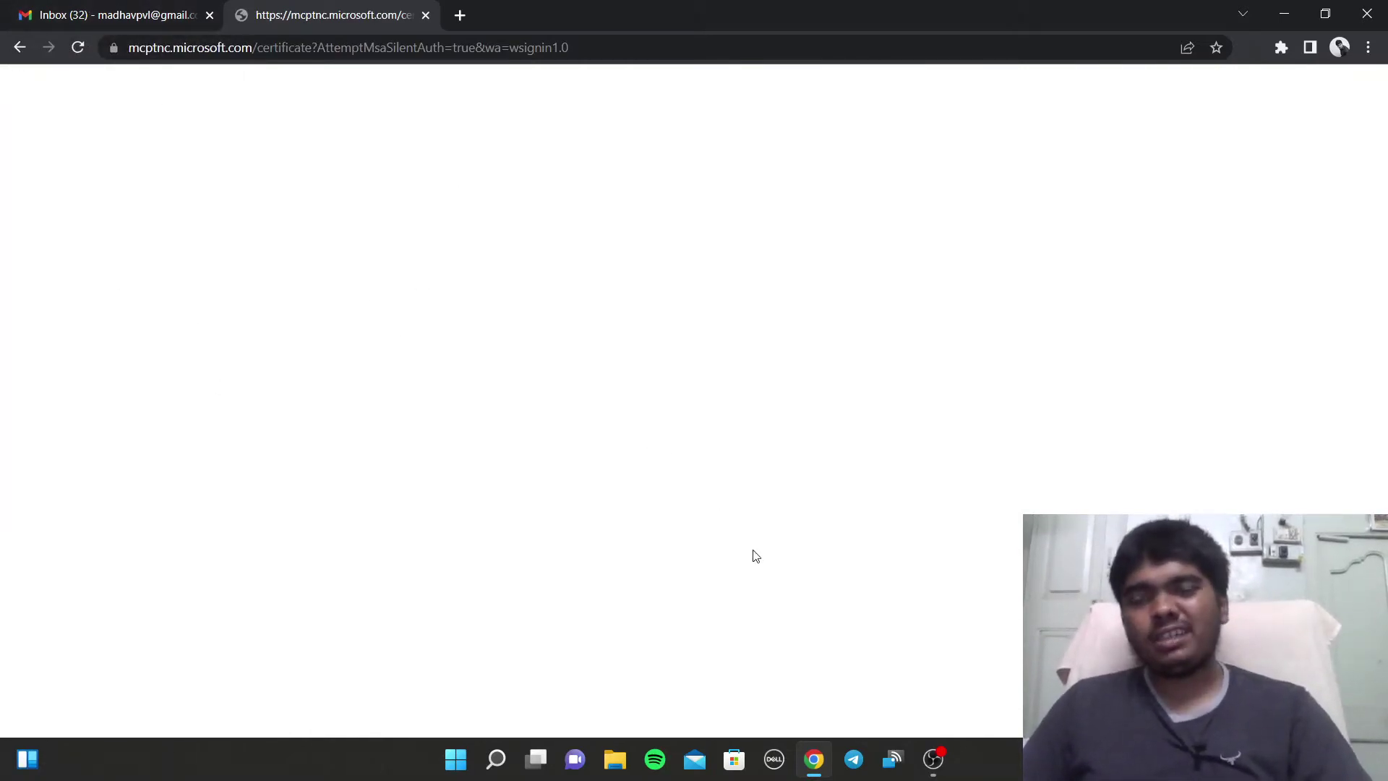
pyautogui.click(95, 8)
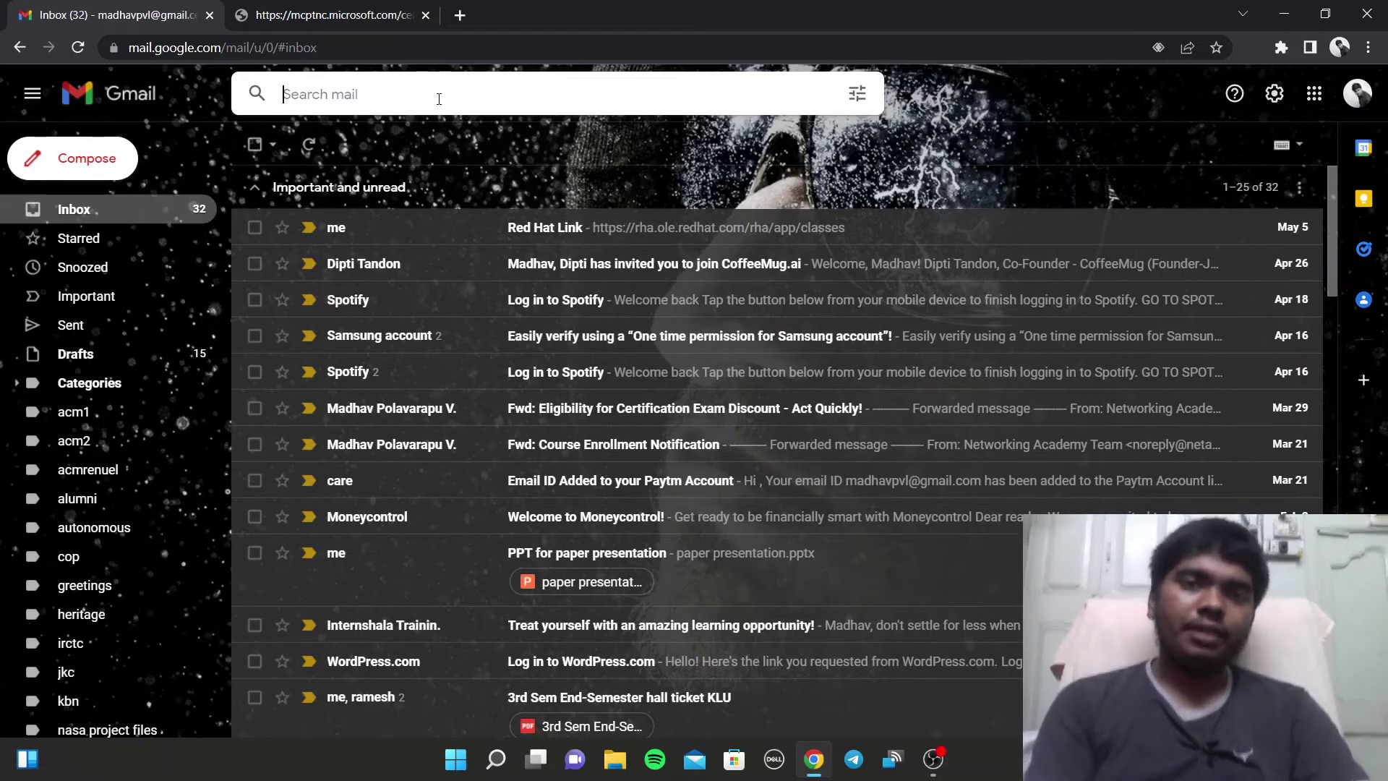
pyautogui.write('ce')
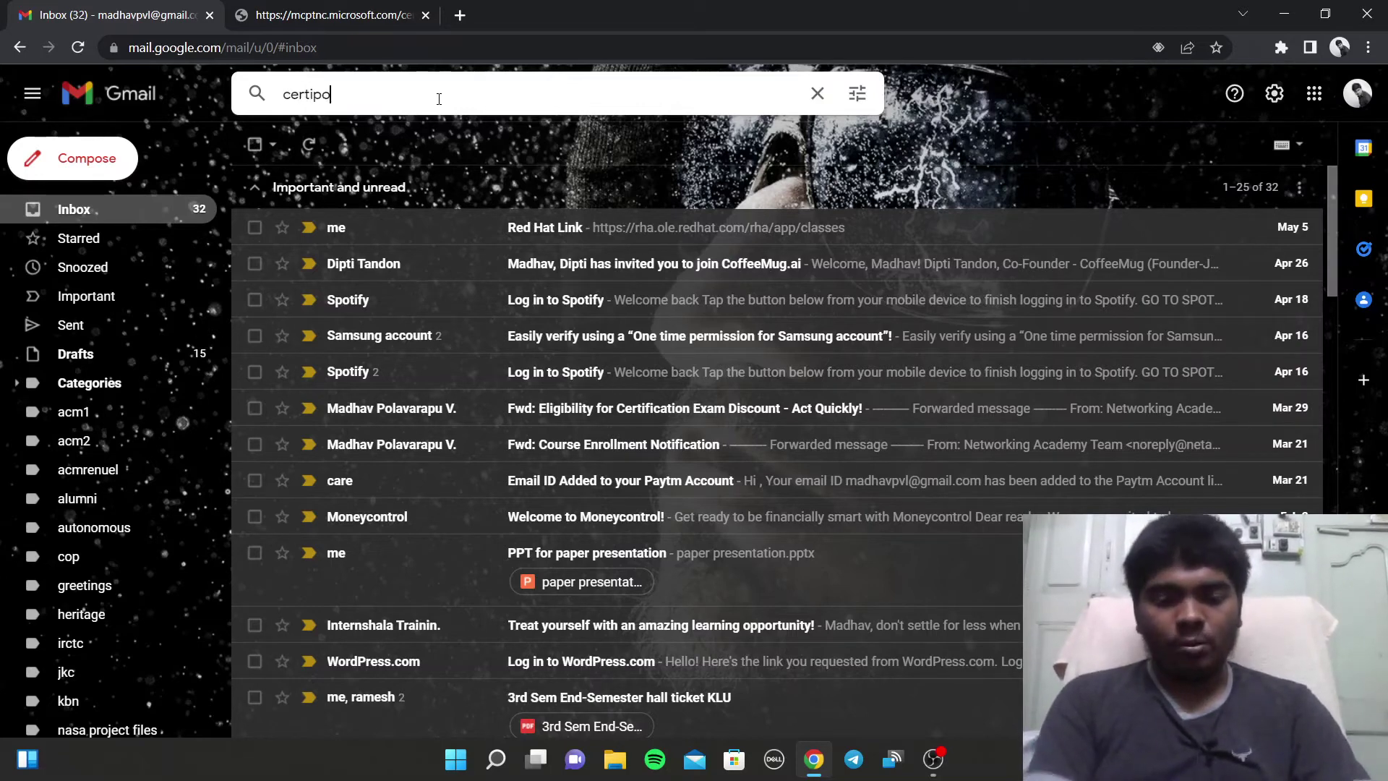
pyautogui.write('rt')
# Step: Search the mailbox for 'certiport', star and read the Welcome to Certiport email
pyautogui.press('Return')
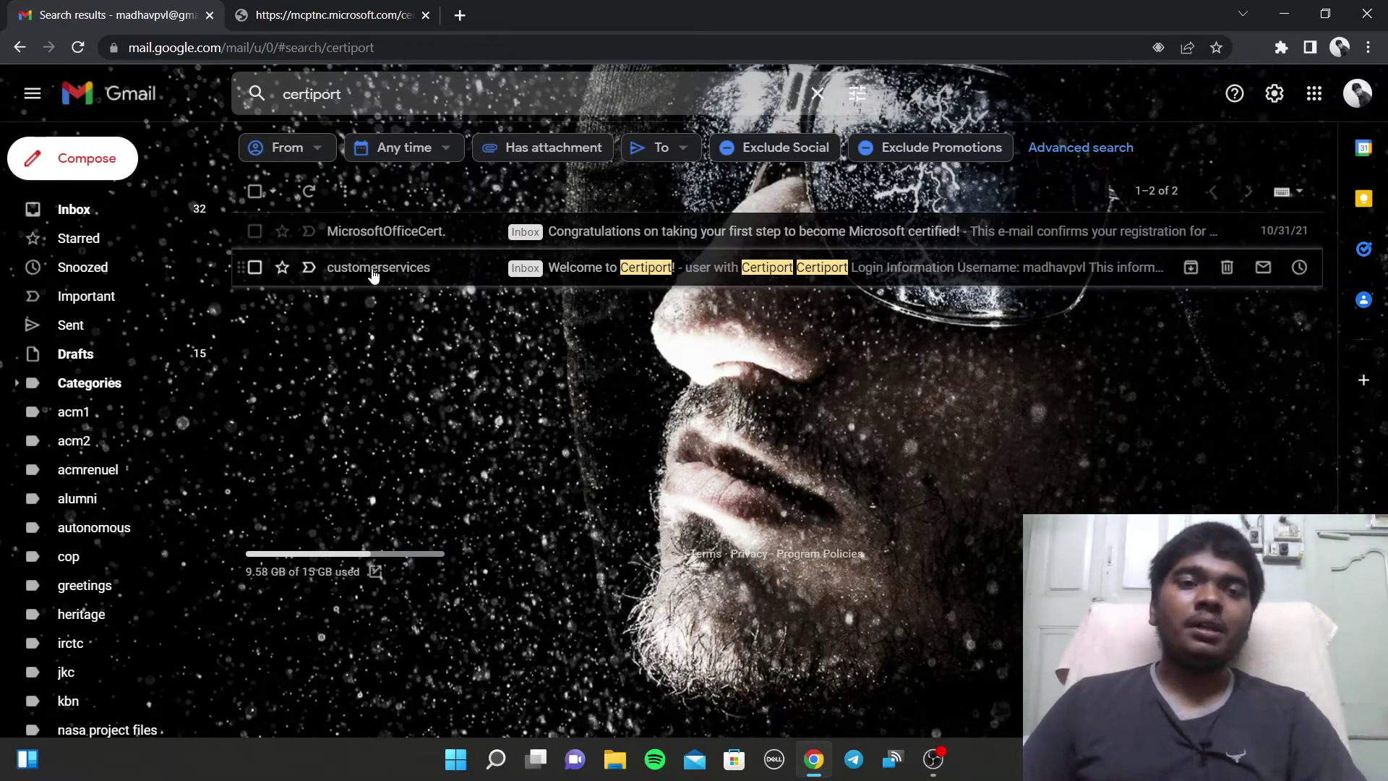
pyautogui.click(281, 267)
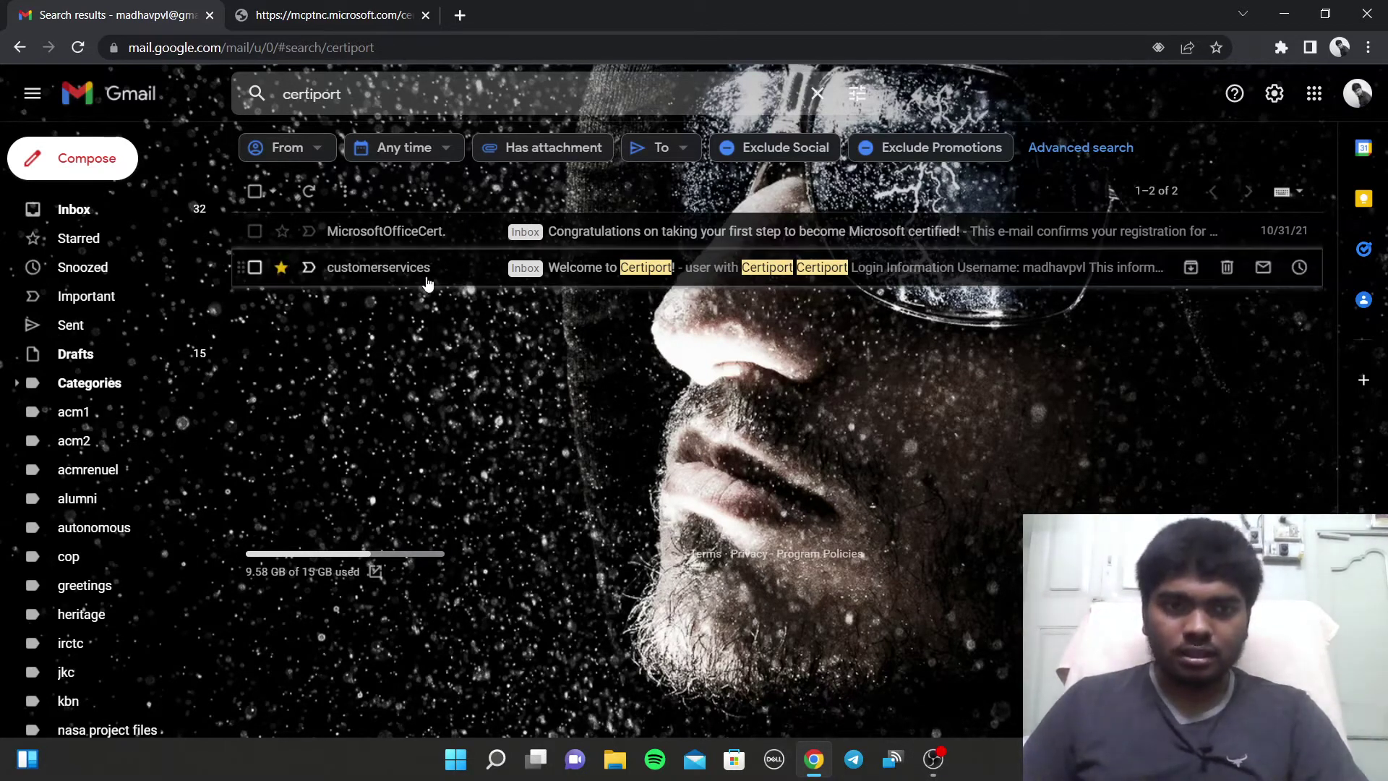
pyautogui.click(759, 272)
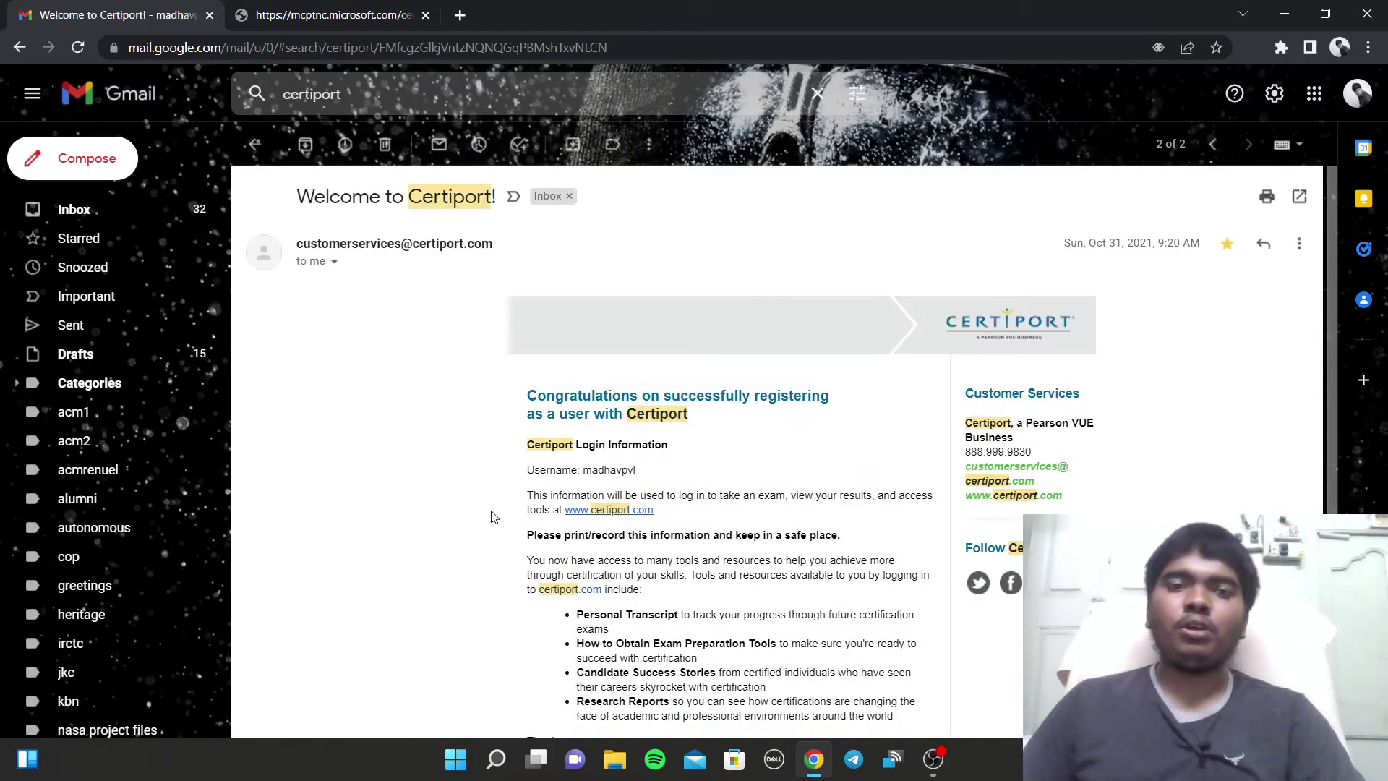
pyautogui.scroll(-1, 481, 512)
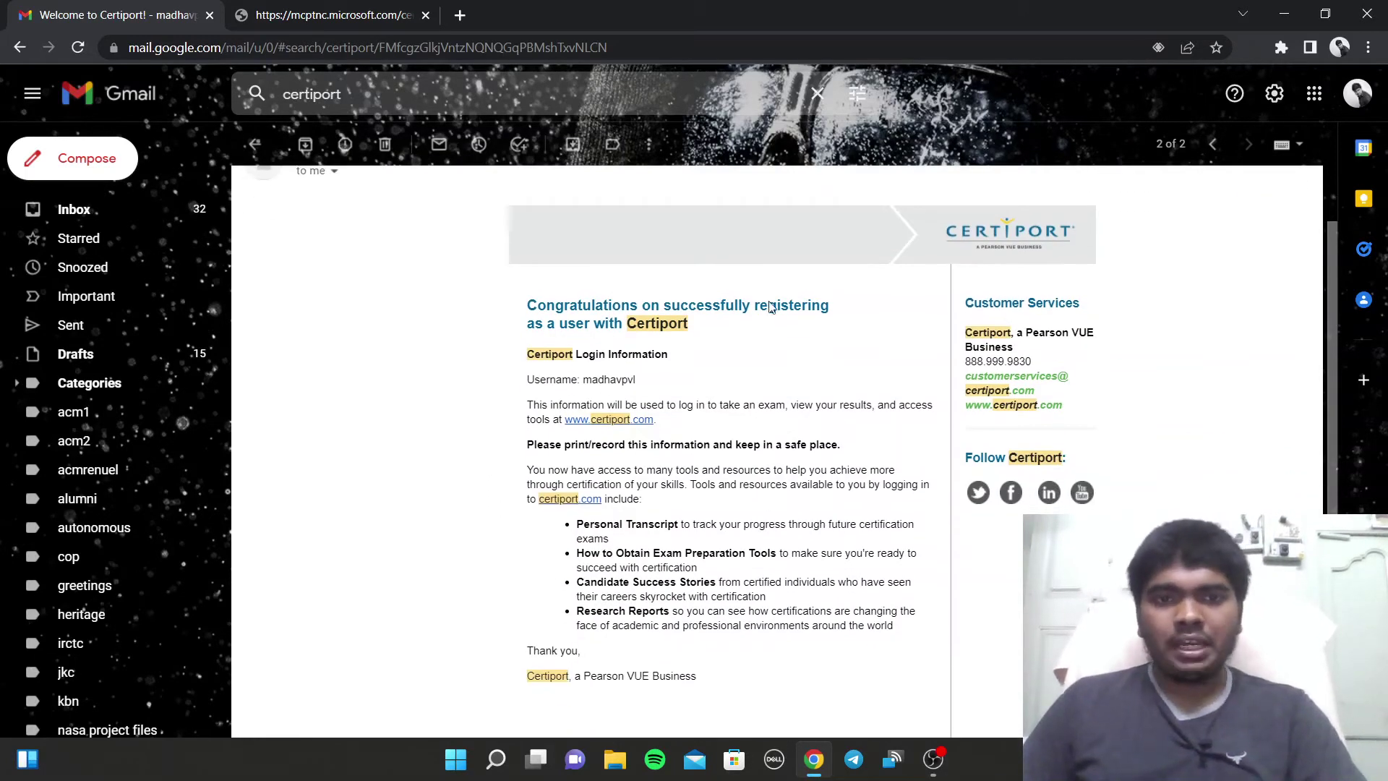
pyautogui.rightClick(628, 418)
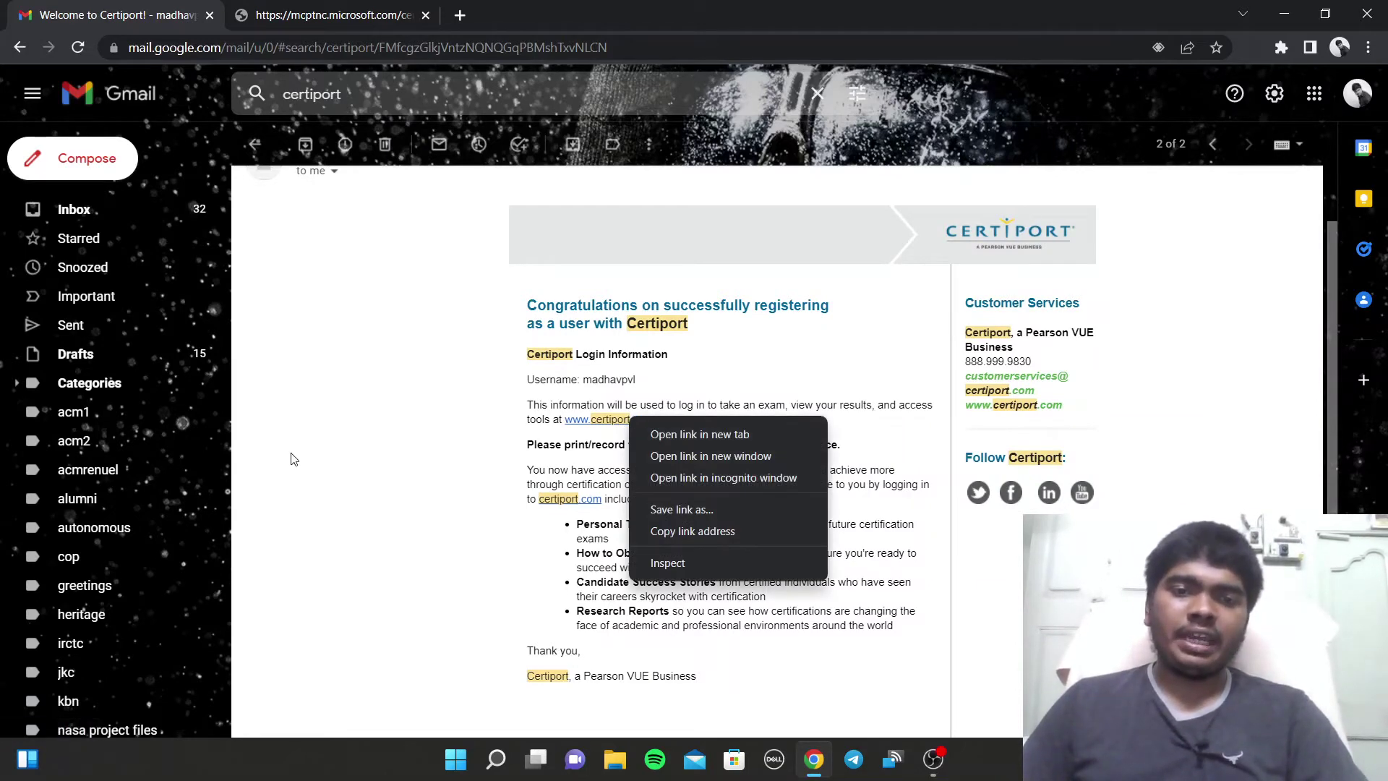
pyautogui.click(300, 452)
pyautogui.rightClick(605, 421)
pyautogui.click(656, 435)
pyautogui.click(555, 11)
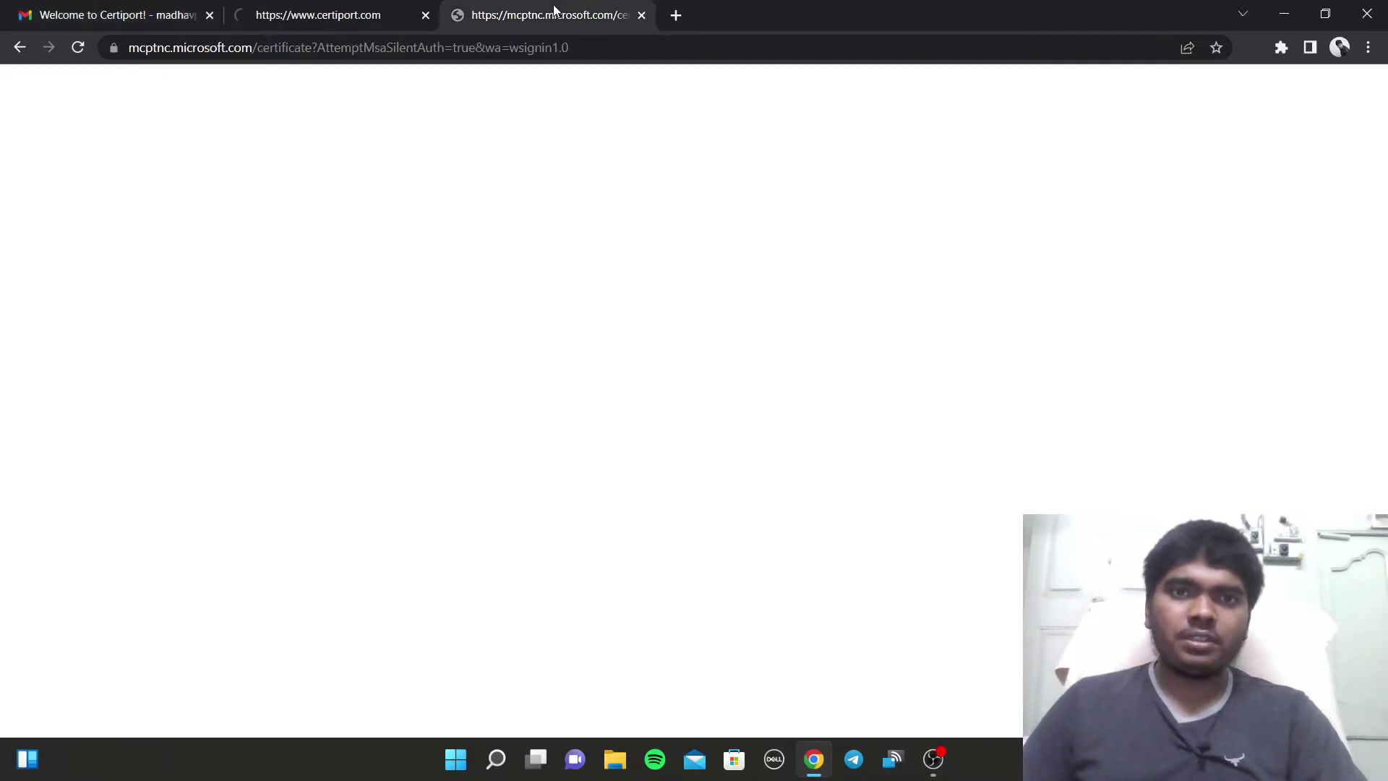
pyautogui.click(643, 15)
pyautogui.click(113, 14)
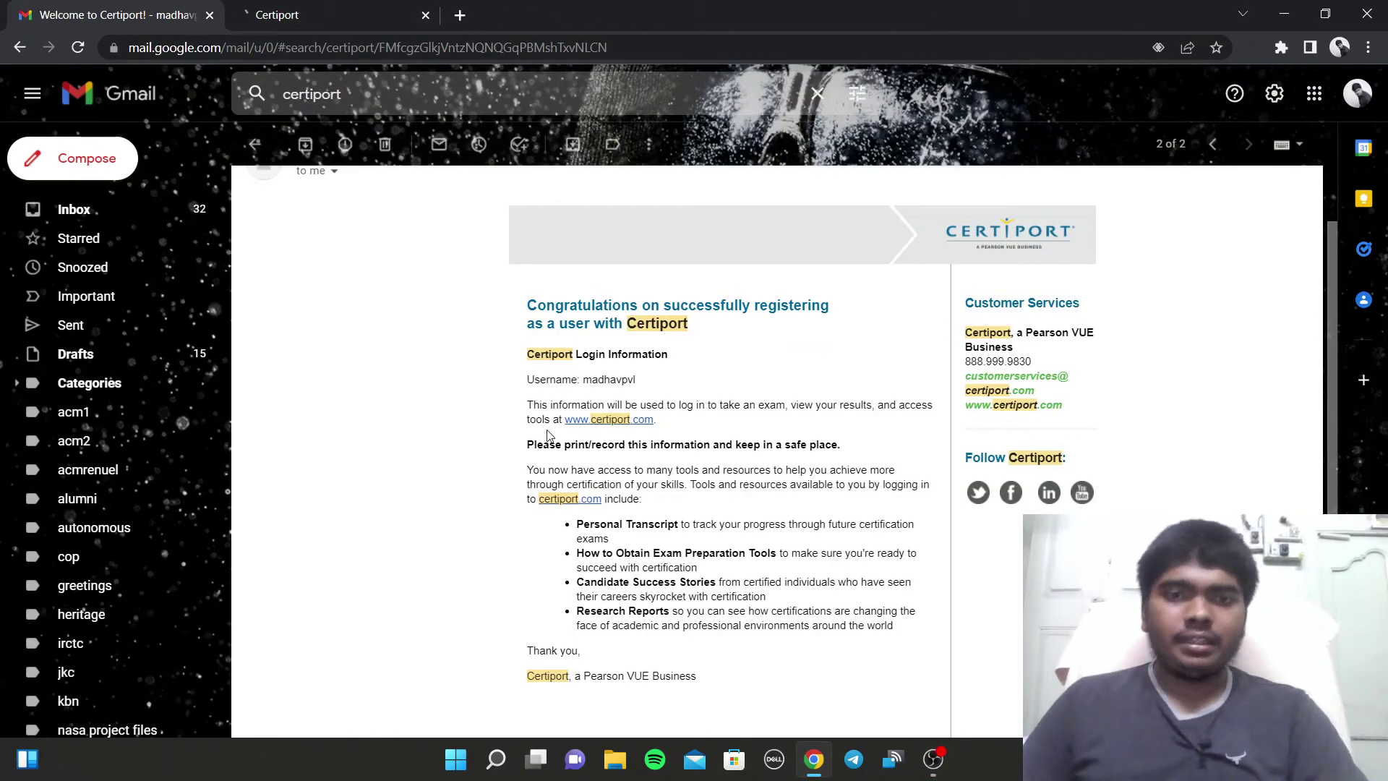
# Step: Copy the Certiport username from the email and switch to the Certiport website
pyautogui.moveTo(583, 378); pyautogui.dragTo(644, 389)
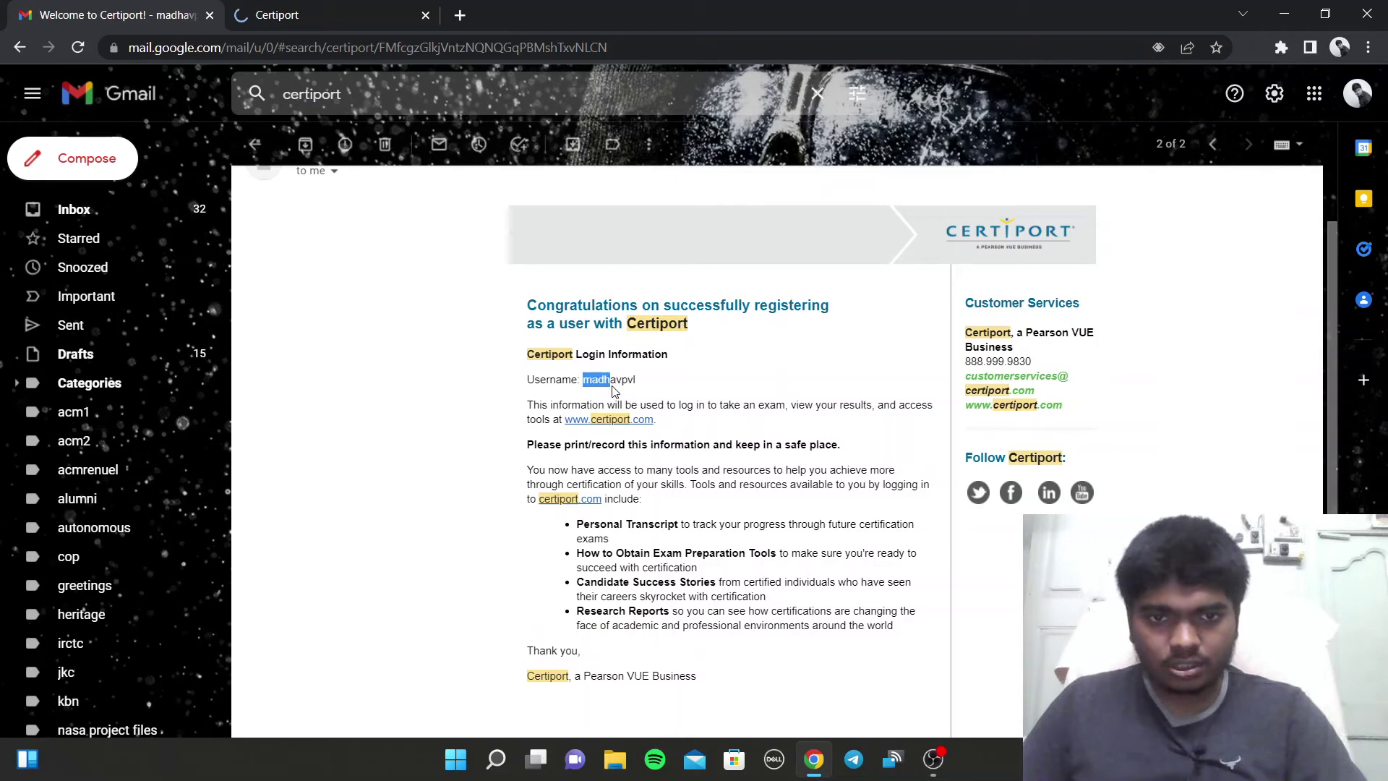
pyautogui.click(344, 403)
# Step: Enter the pasted username on the Certiport login, try account recovery, then cancel back to sign-in
pyautogui.hotkey('ctrl', 'Tab')
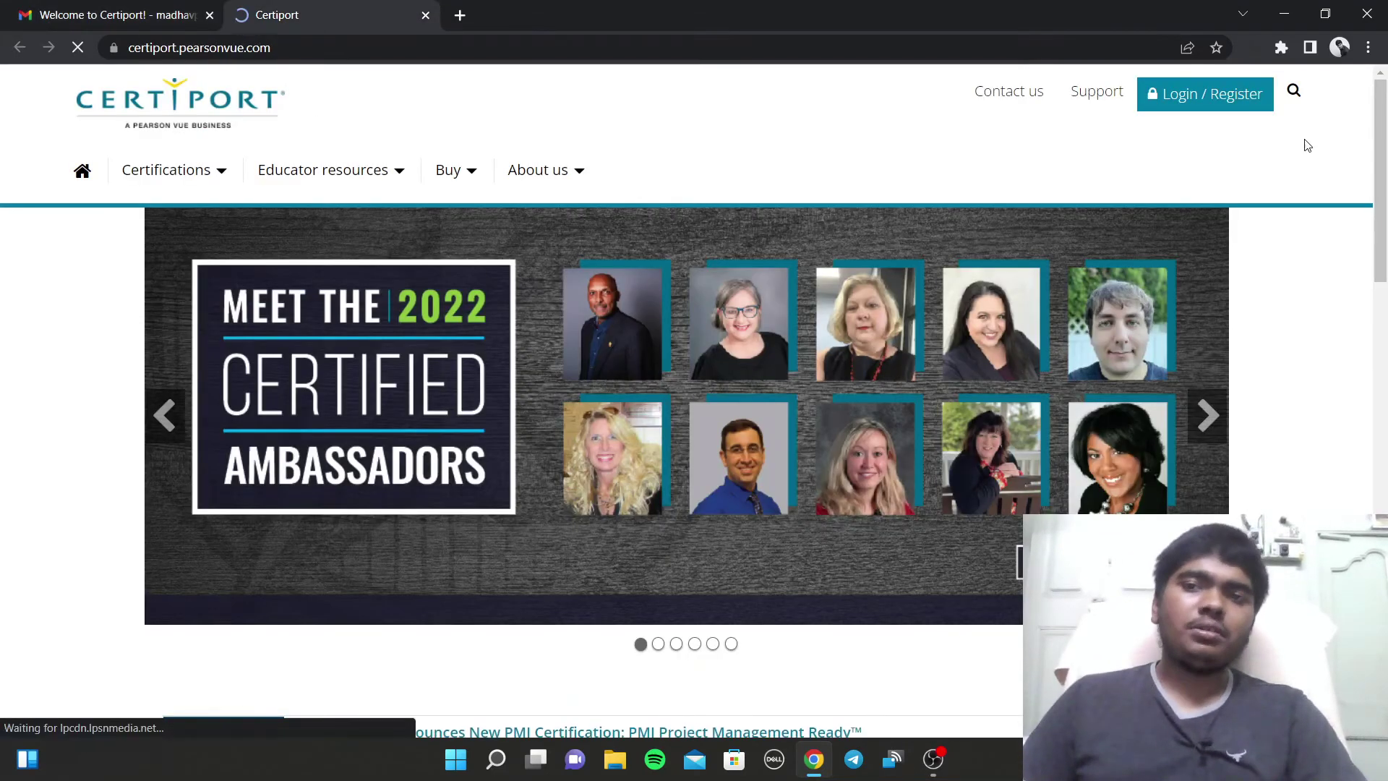
pyautogui.click(1233, 104)
pyautogui.click(401, 272)
pyautogui.write('madhavpvl')
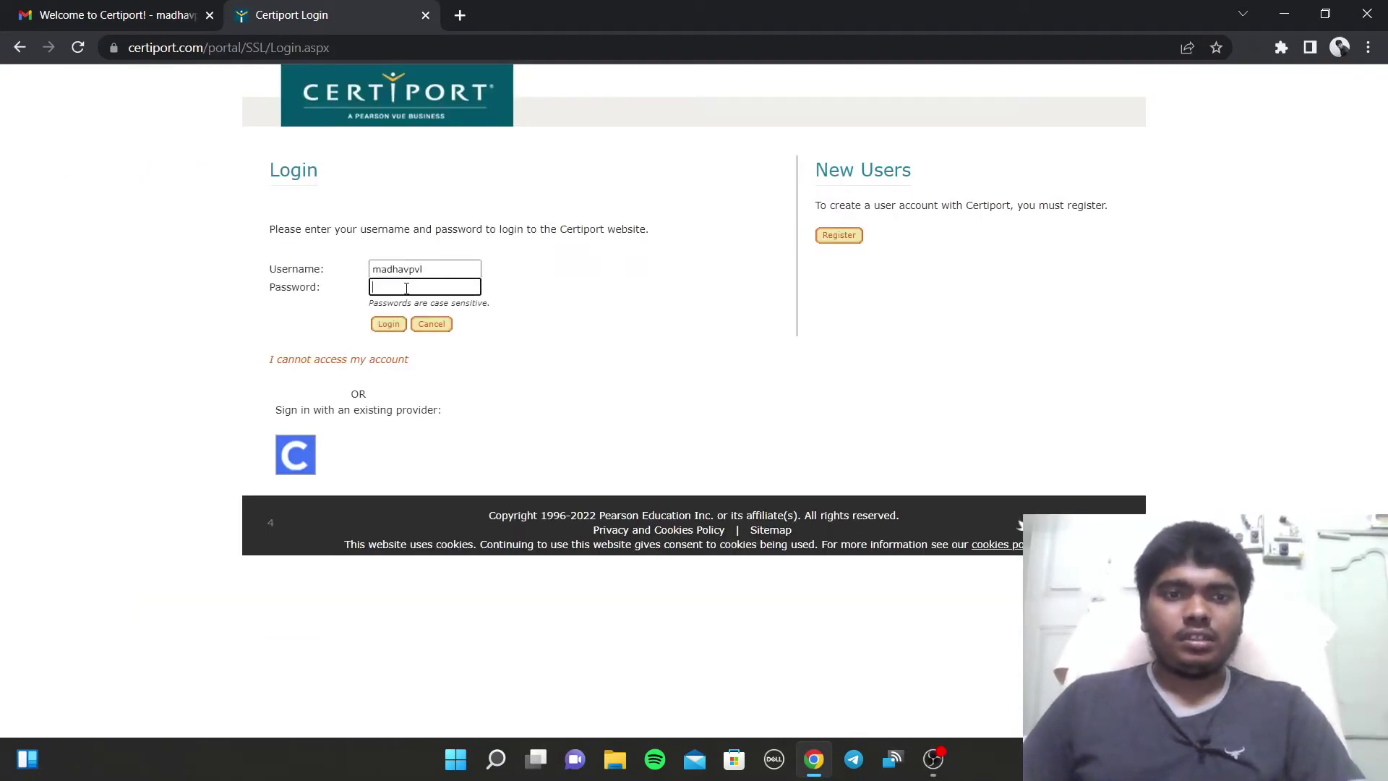
pyautogui.click(377, 360)
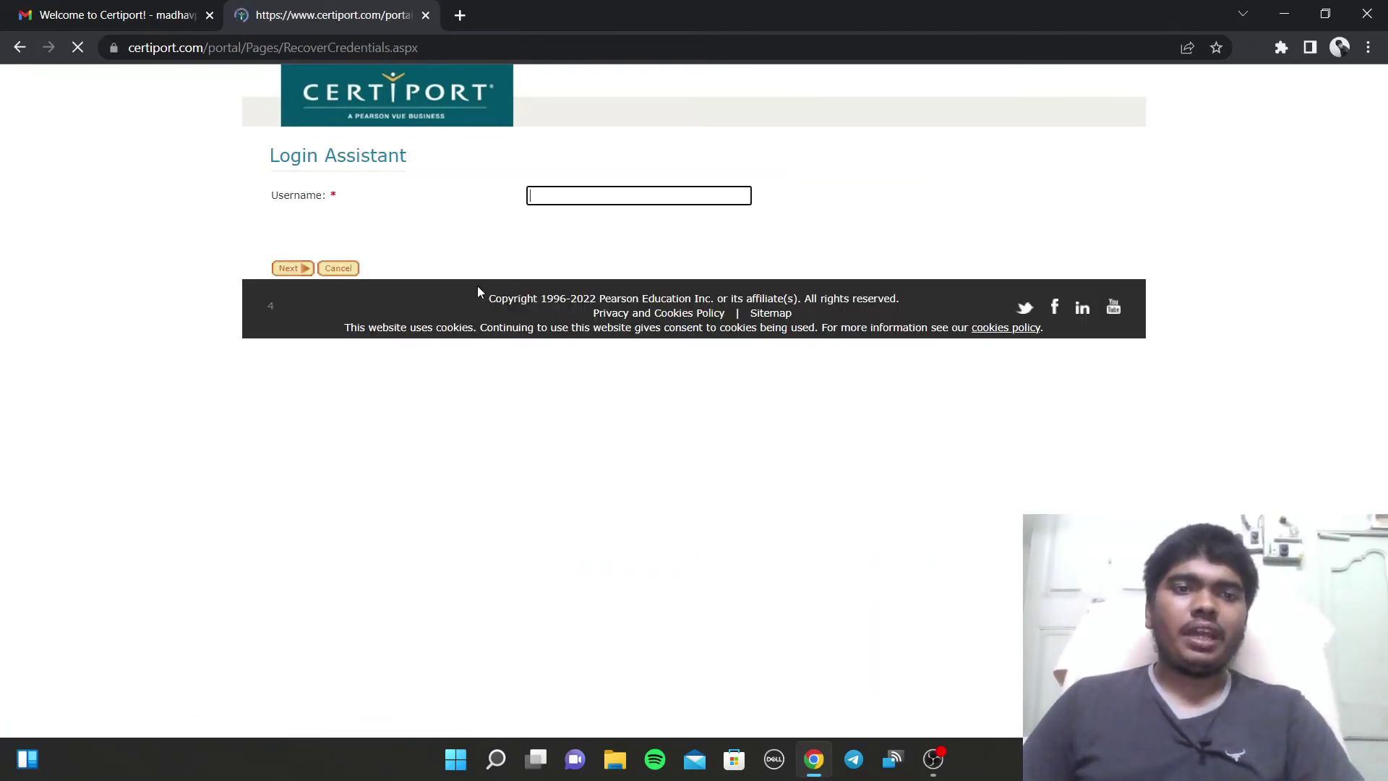
pyautogui.click(288, 267)
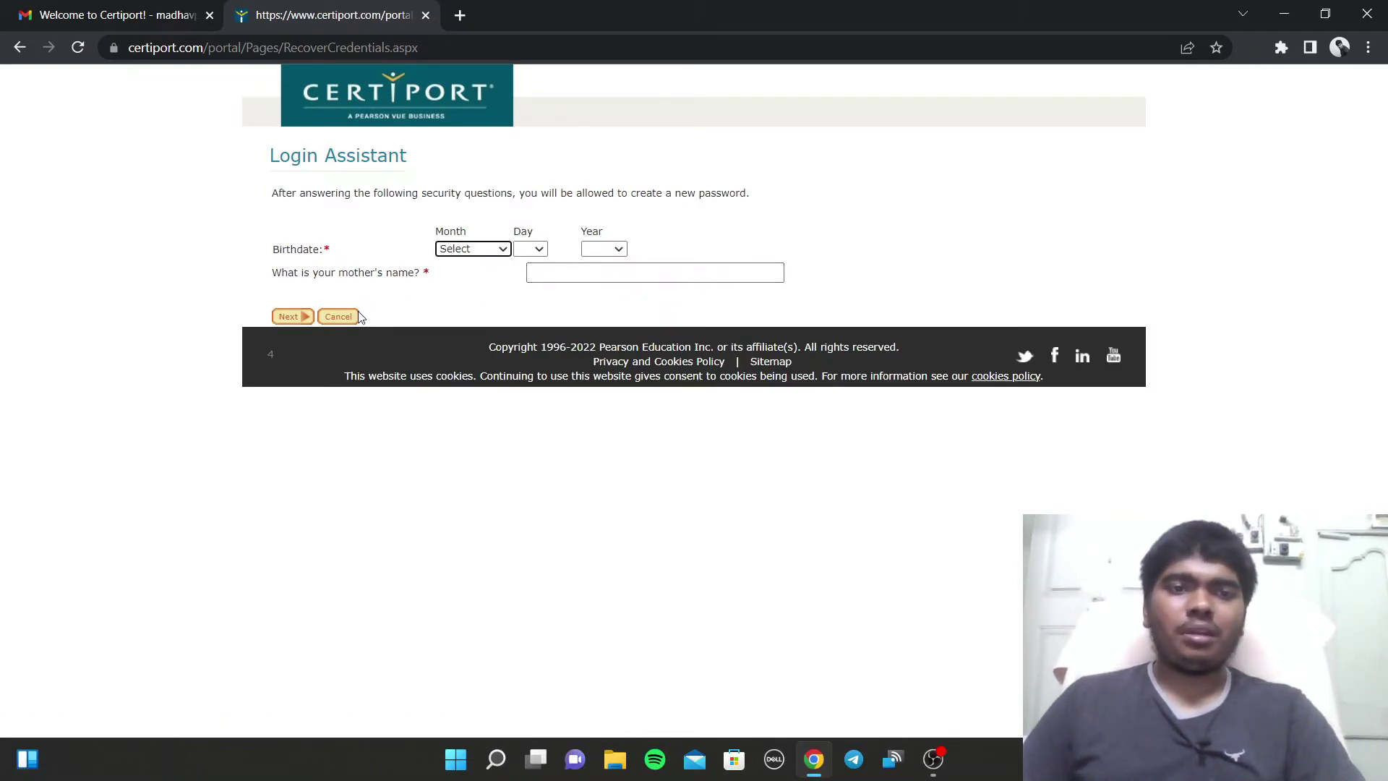
pyautogui.click(342, 314)
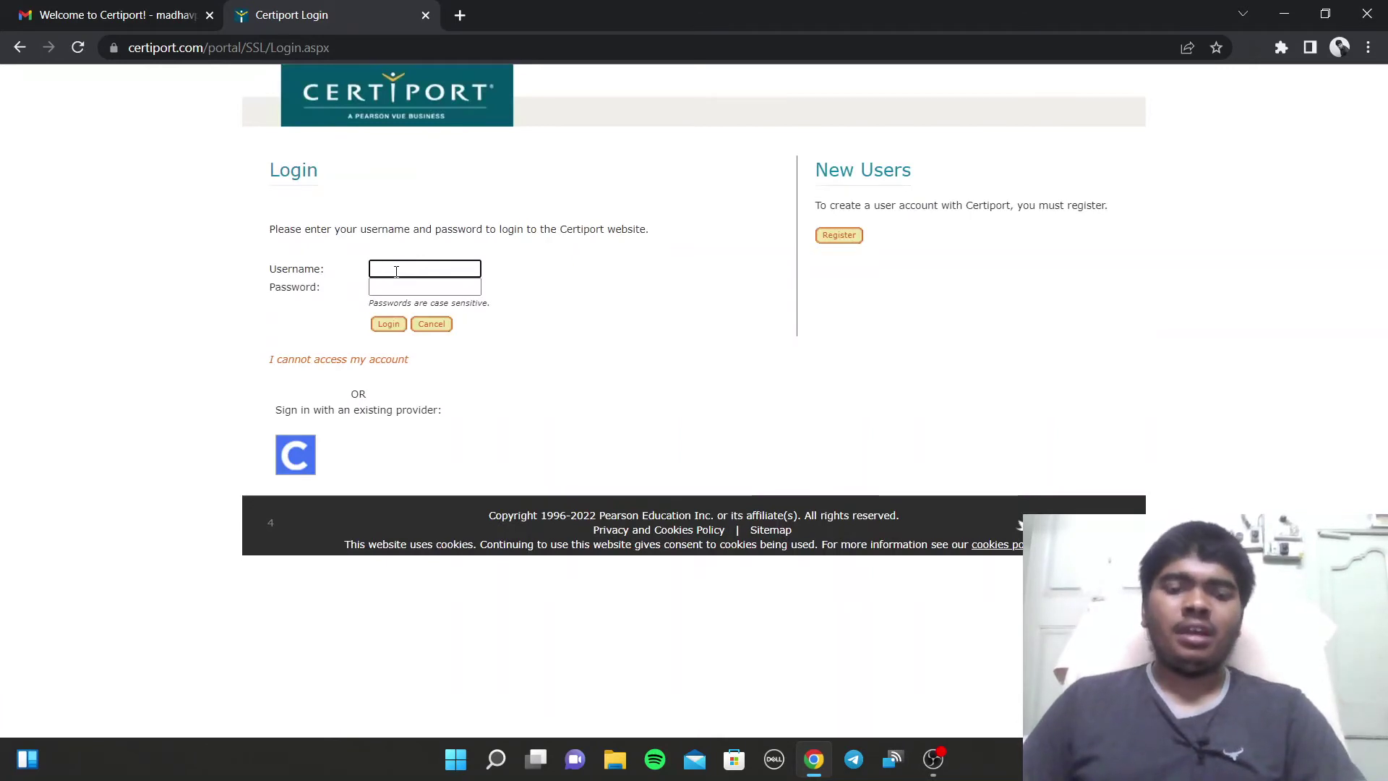
pyautogui.write('madhavpvl')
# Step: Sign in with username and password, retrying once, to reach the My Certiport dashboard
pyautogui.press('Tab')
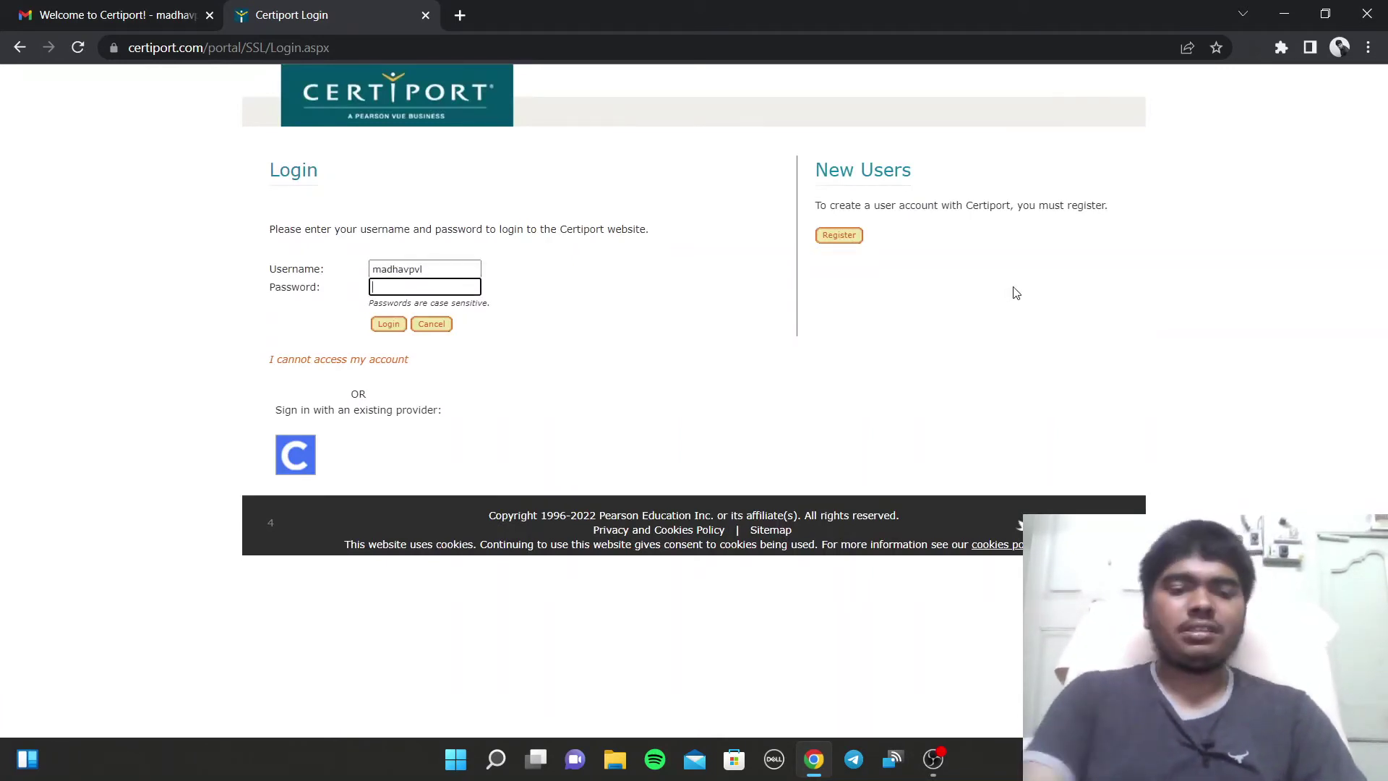
pyautogui.write('********')
pyautogui.press('Return')
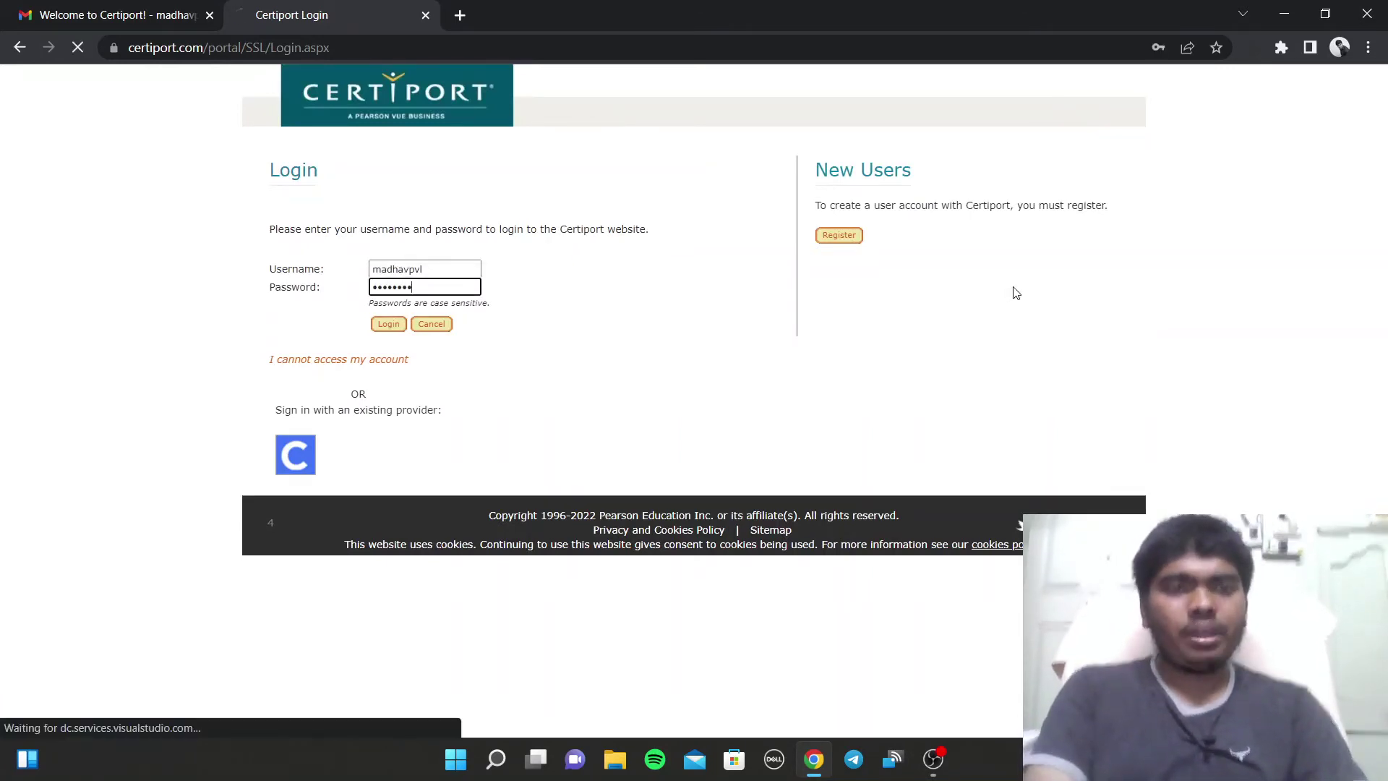
pyautogui.click(412, 316)
pyautogui.write('*********')
pyautogui.press('Return')
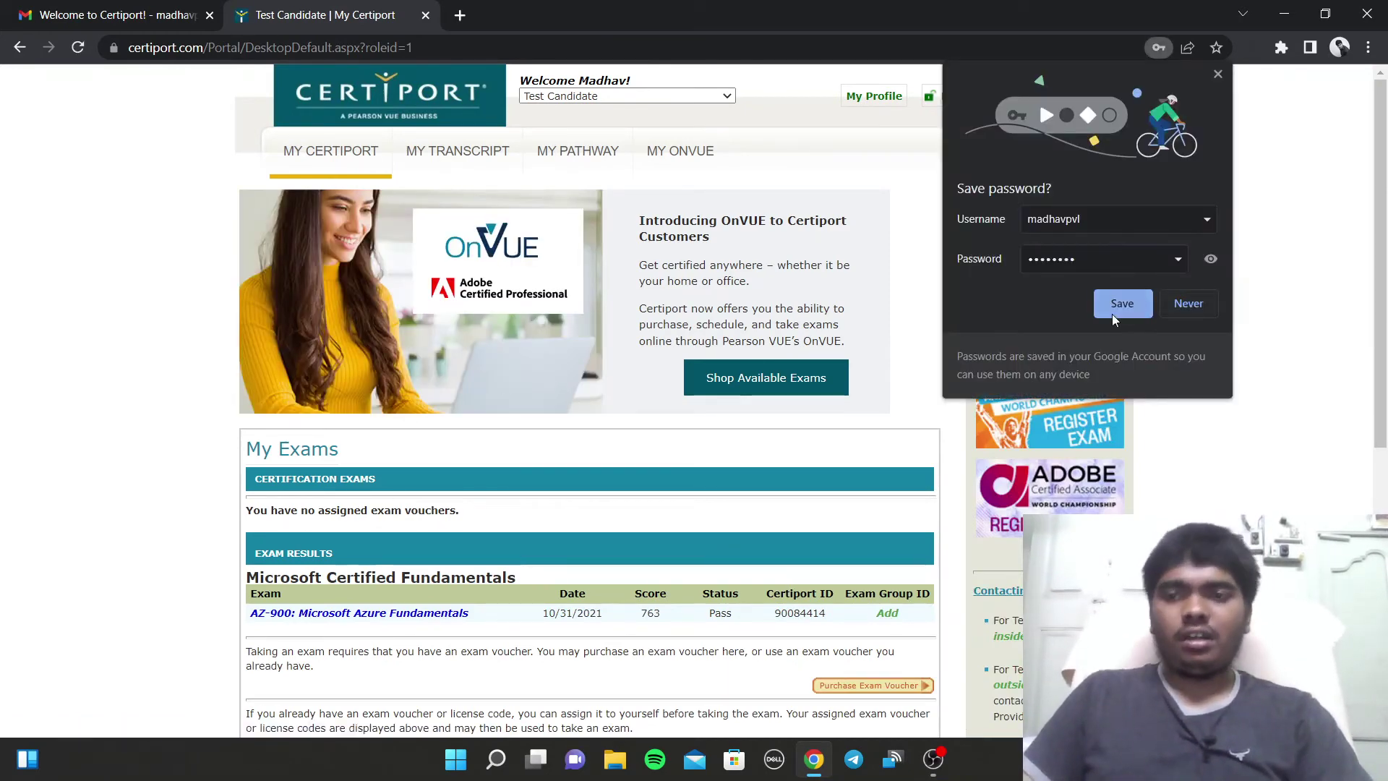
# Step: Dismiss Chrome's save-password offer and expand the AZ-900 exam's per-skill scores
pyautogui.click(1116, 307)
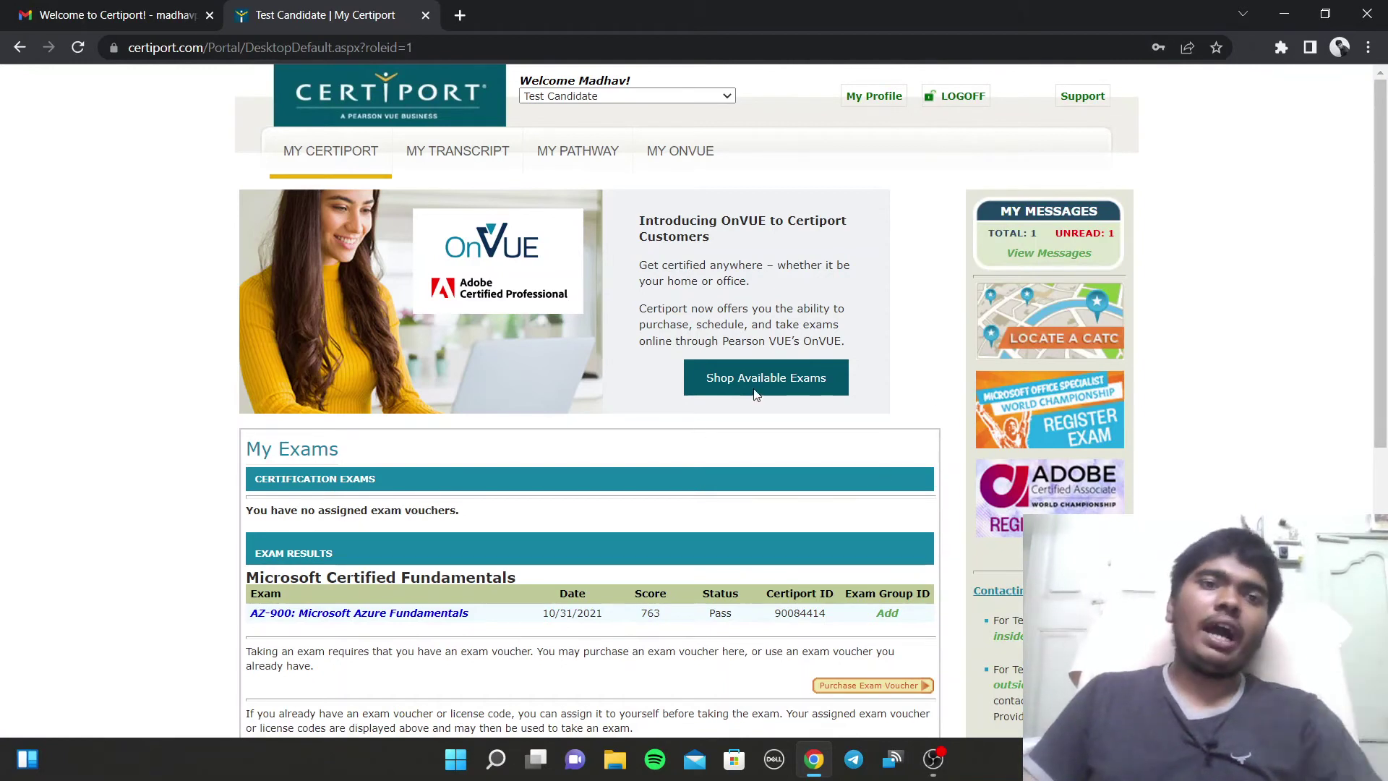
pyautogui.scroll(-1, 66, 378)
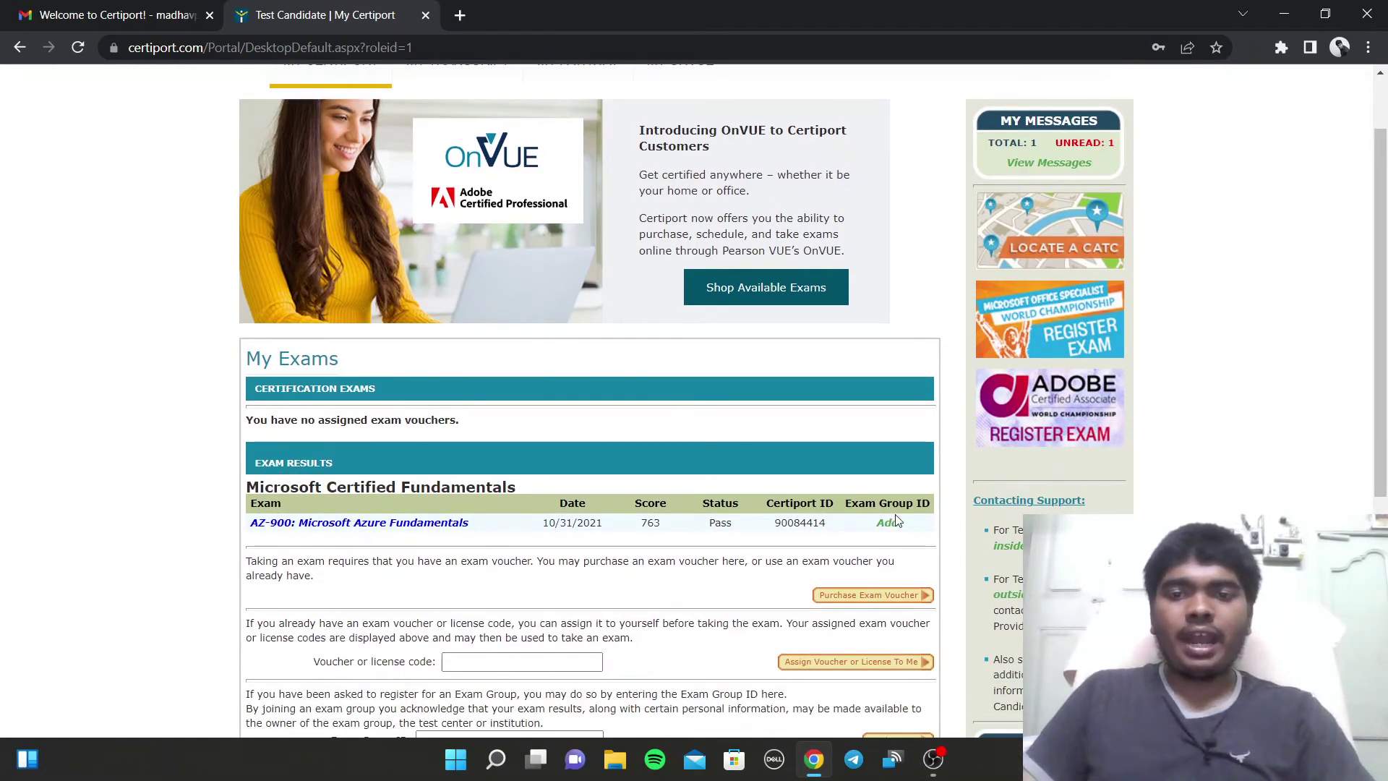
pyautogui.click(410, 526)
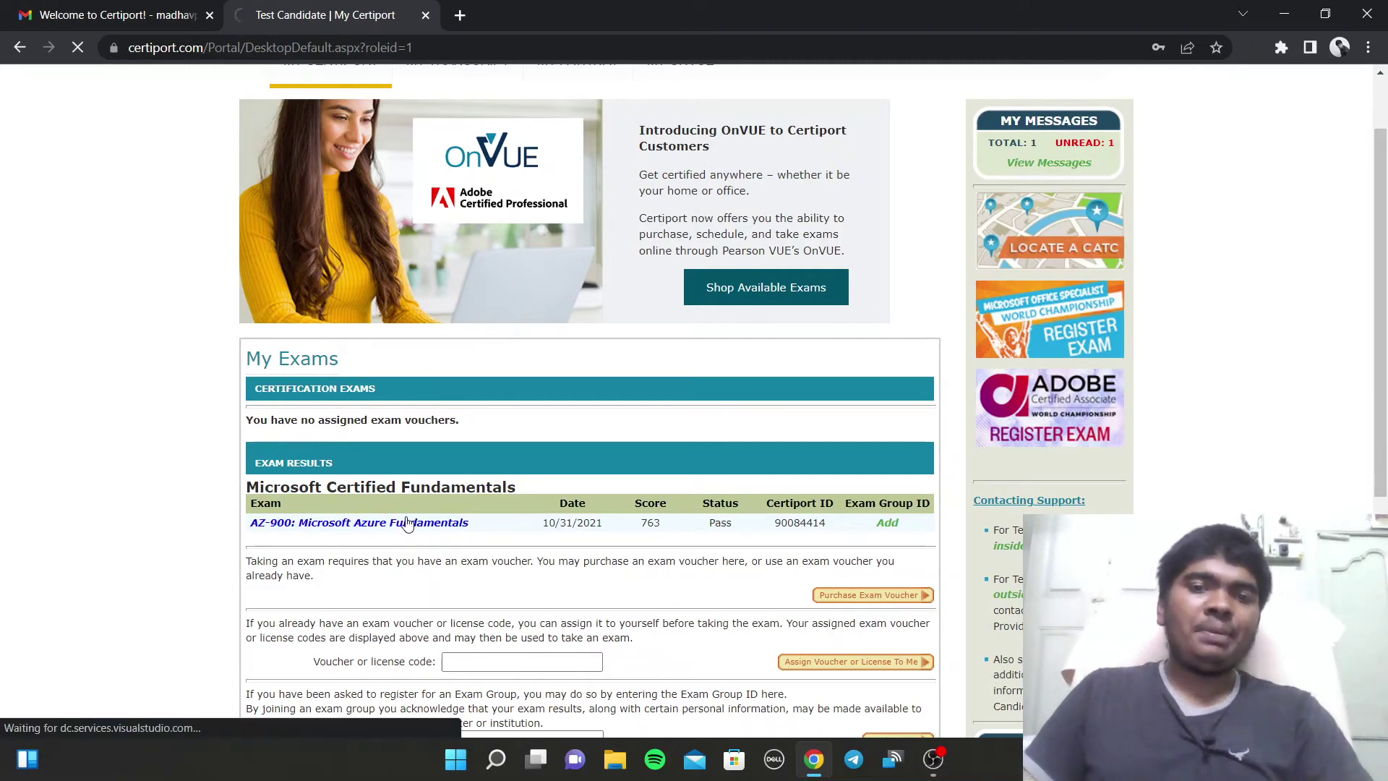
pyautogui.scroll(-1, 396, 506)
pyautogui.scroll(-3, 395, 501)
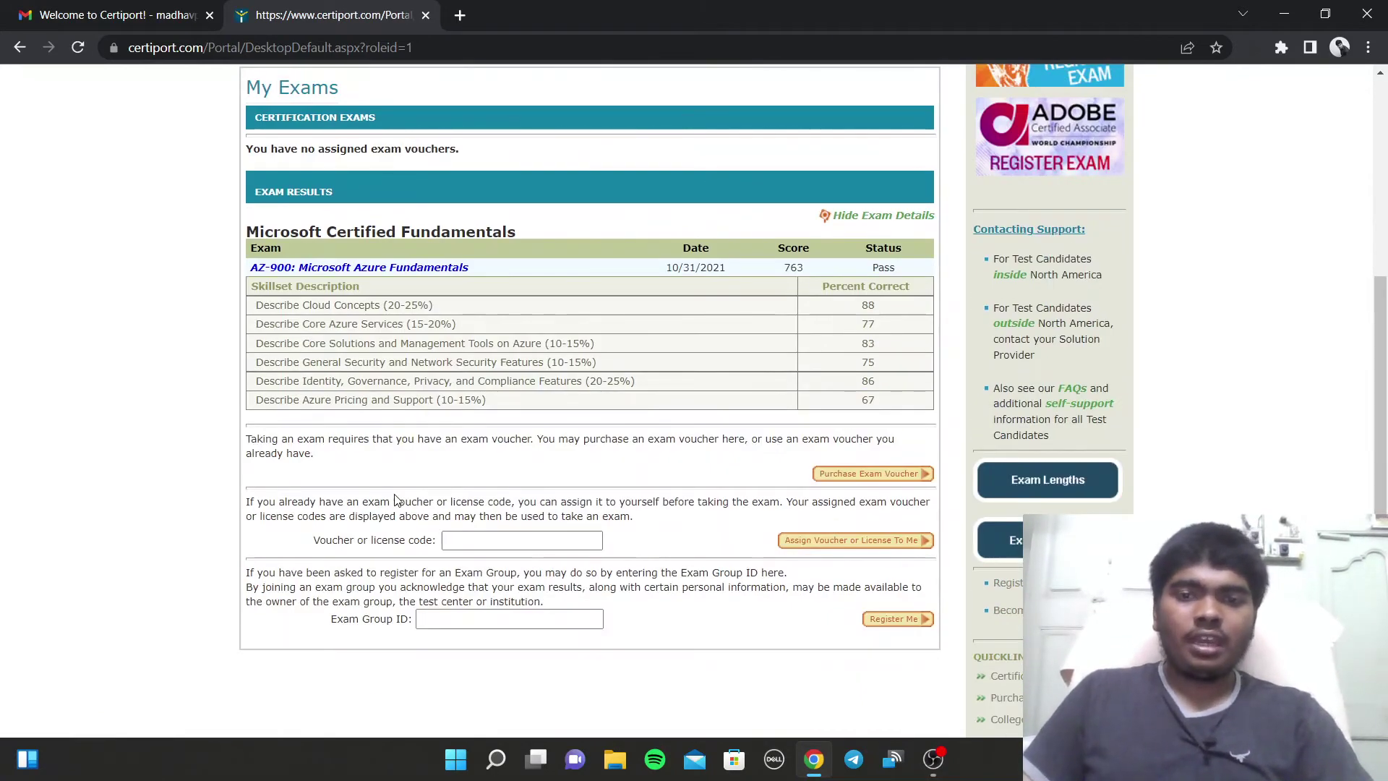
pyautogui.scroll(3, 395, 501)
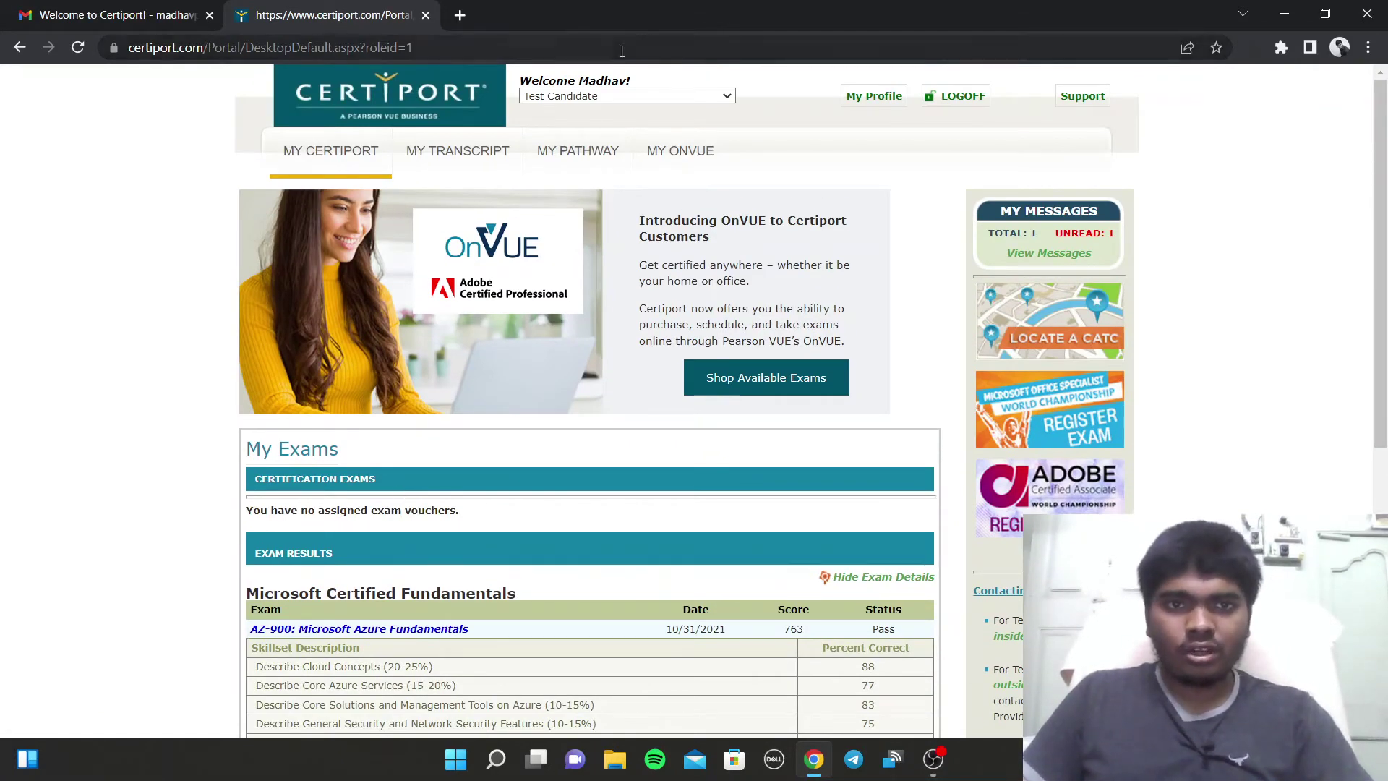
# Step: From My Transcript, view the Microsoft Azure Fundamentals certificate PDF in a new tab and return to the transcript
pyautogui.click(480, 169)
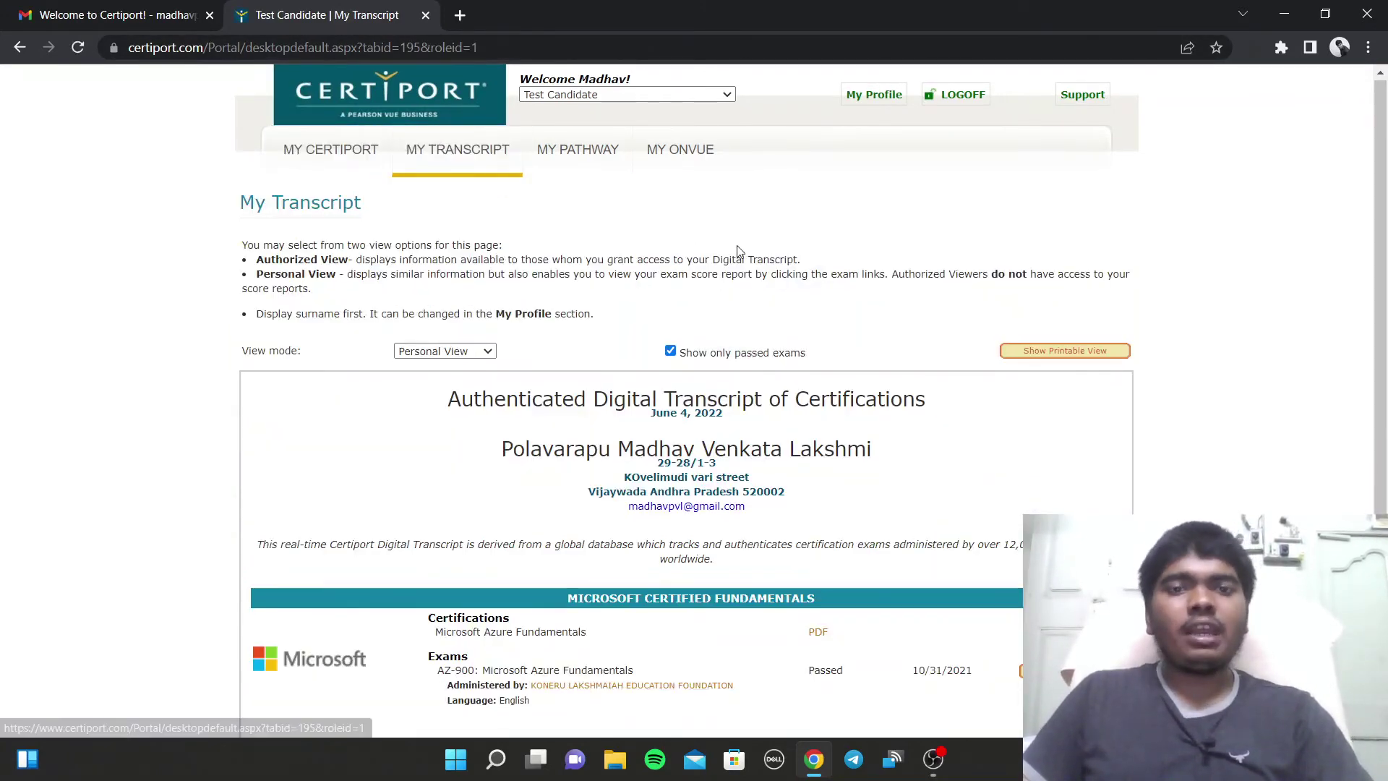
pyautogui.scroll(-2, 424, 425)
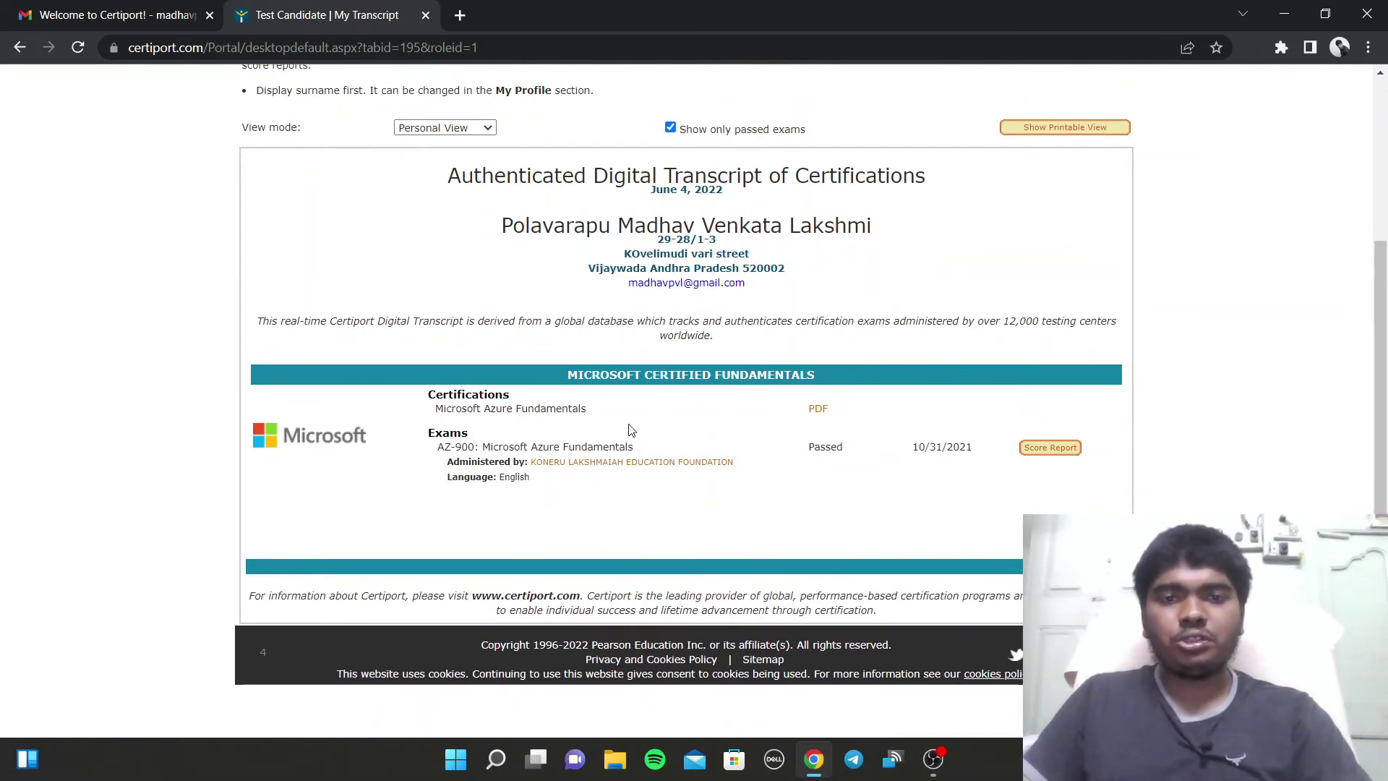
pyautogui.click(817, 410)
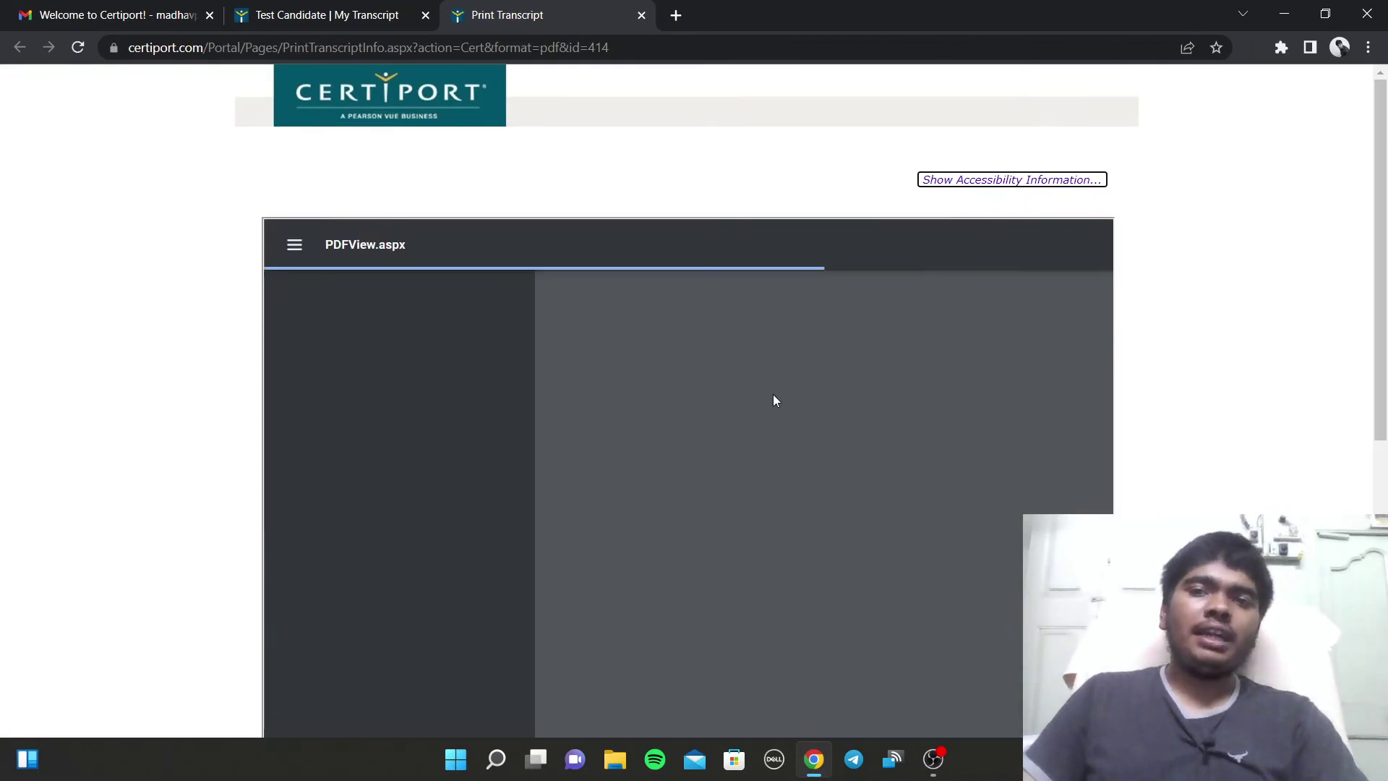
pyautogui.scroll(-1, 773, 393)
pyautogui.scroll(-2, 772, 396)
pyautogui.click(282, 28)
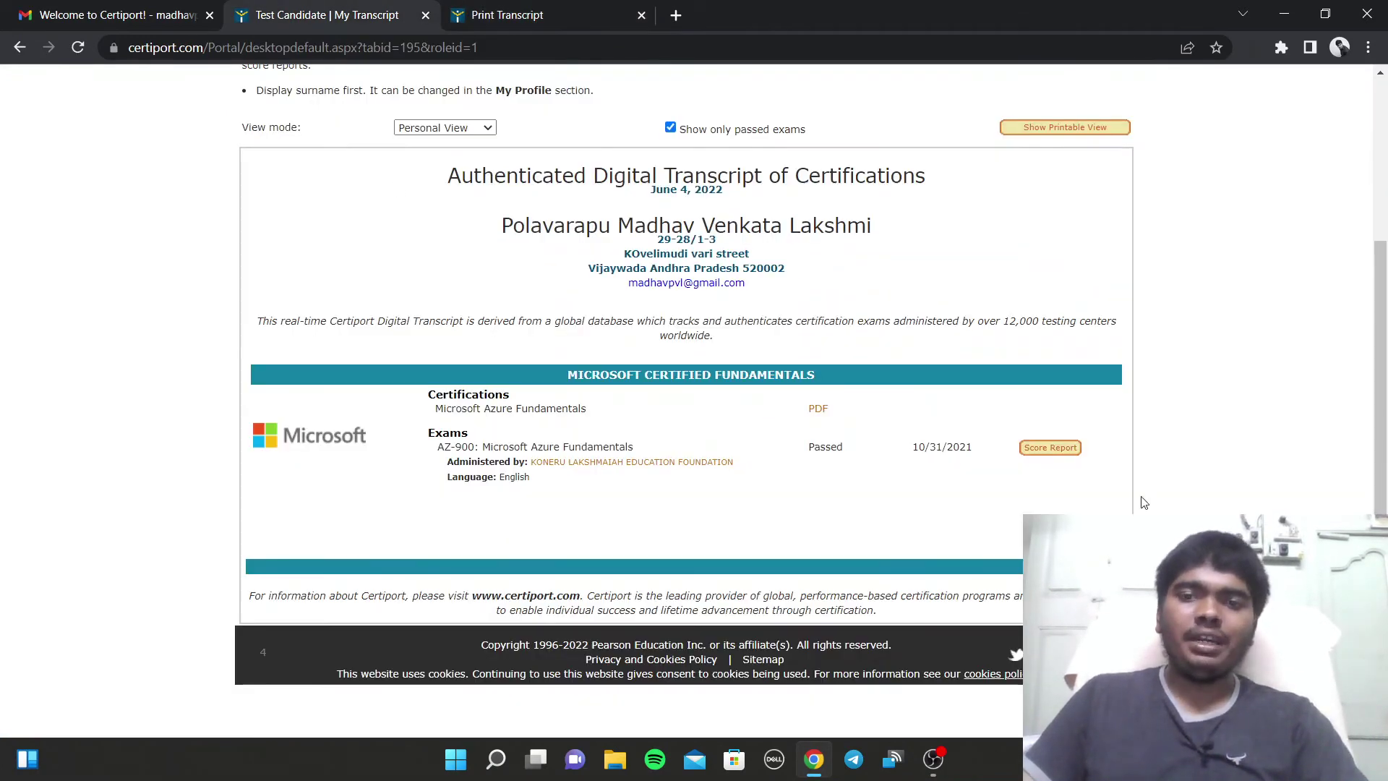
# Step: View the AZ-900 score report in its own tab, check the certificate PDF, then return to the transcript
pyautogui.click(1049, 449)
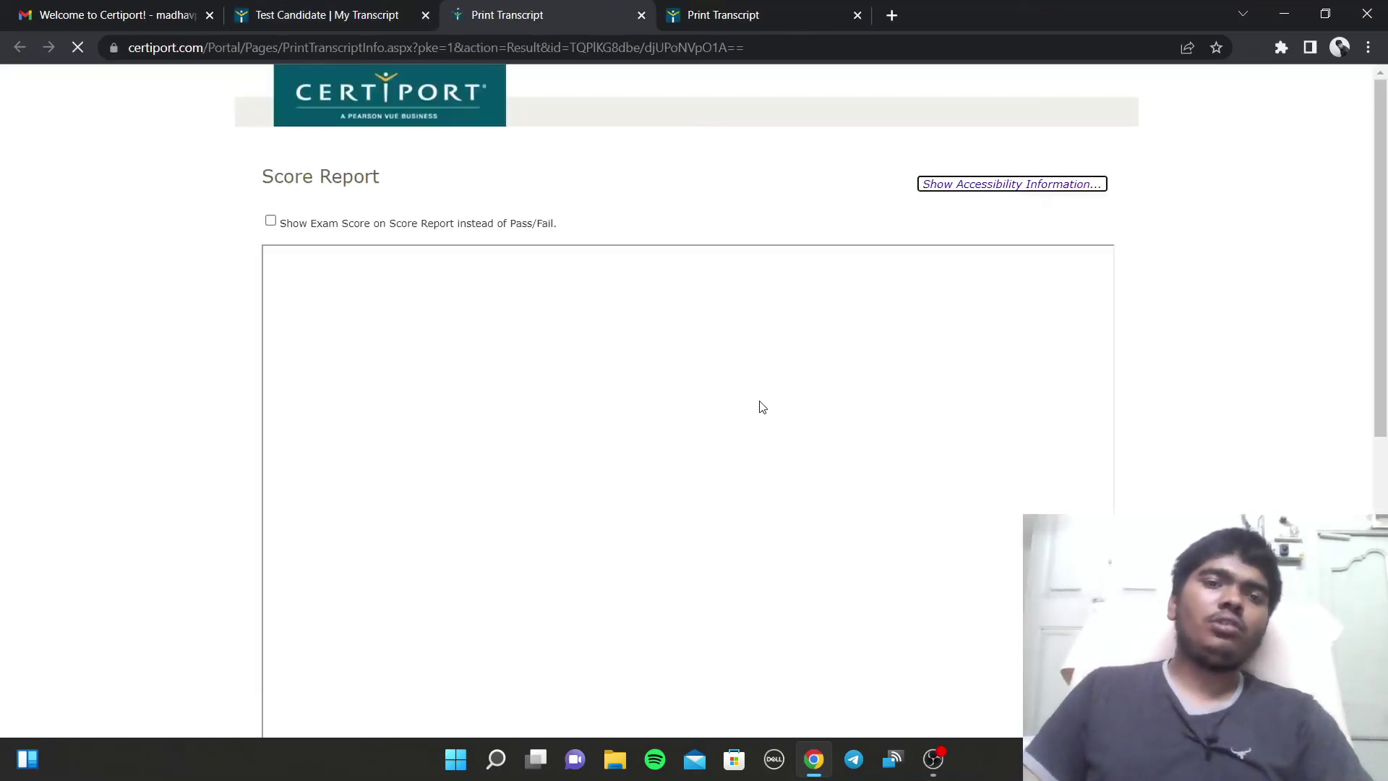
pyautogui.scroll(-1, 747, 430)
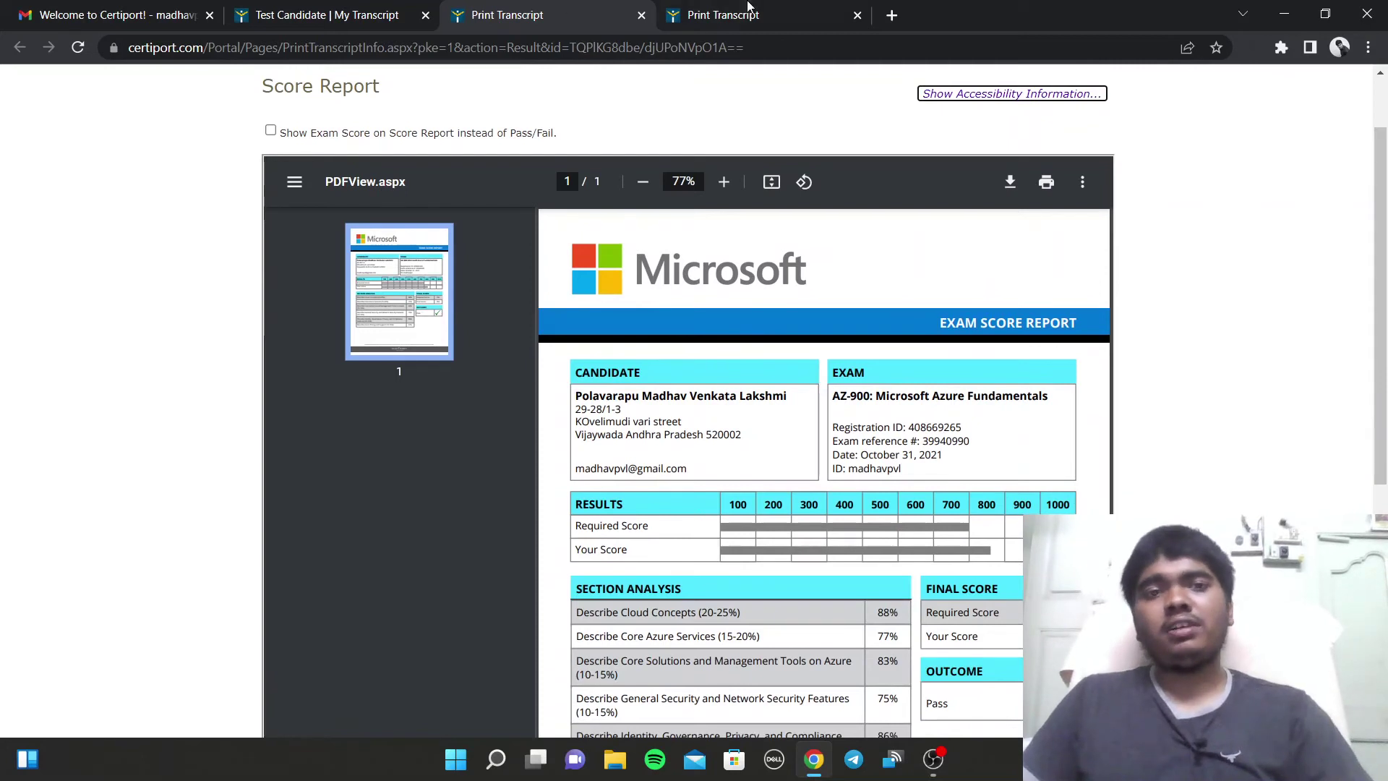
pyautogui.click(818, 9)
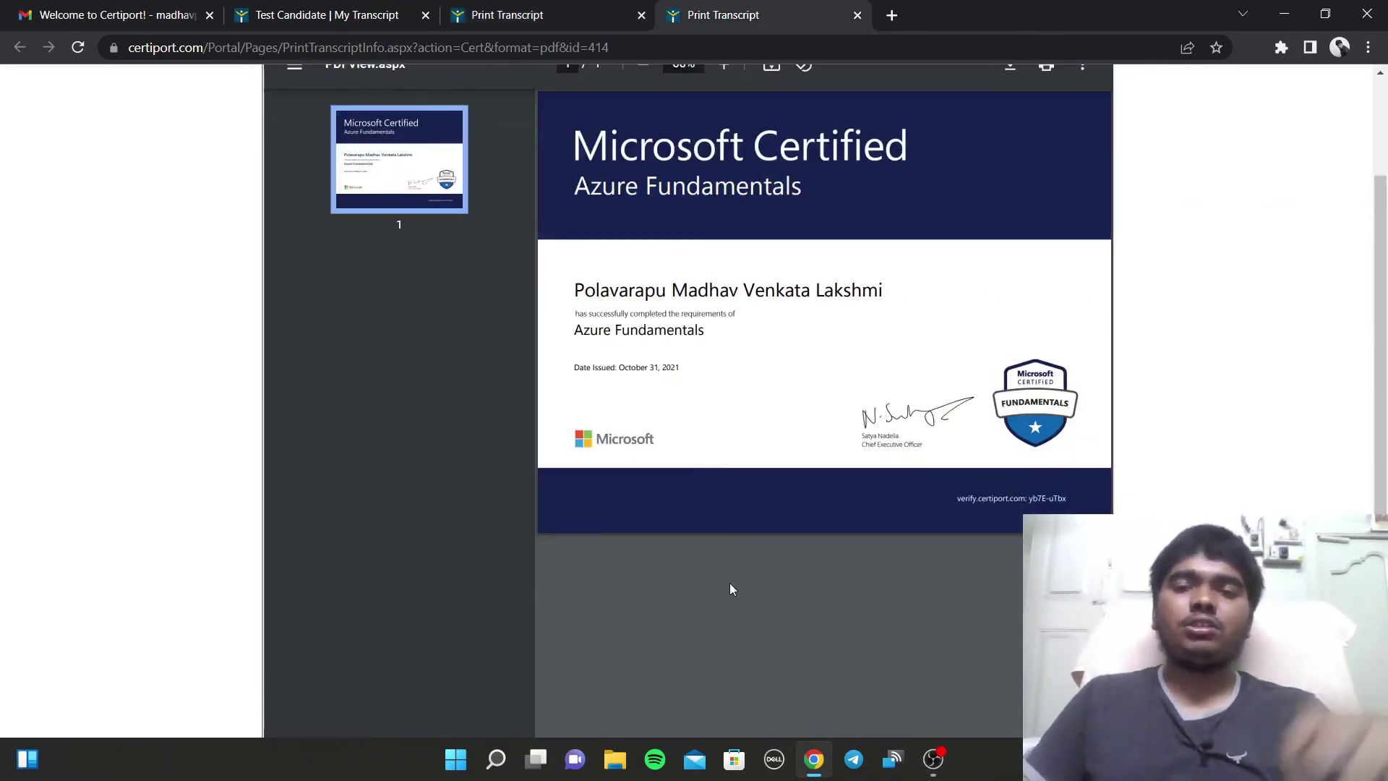
pyautogui.scroll(2, 741, 568)
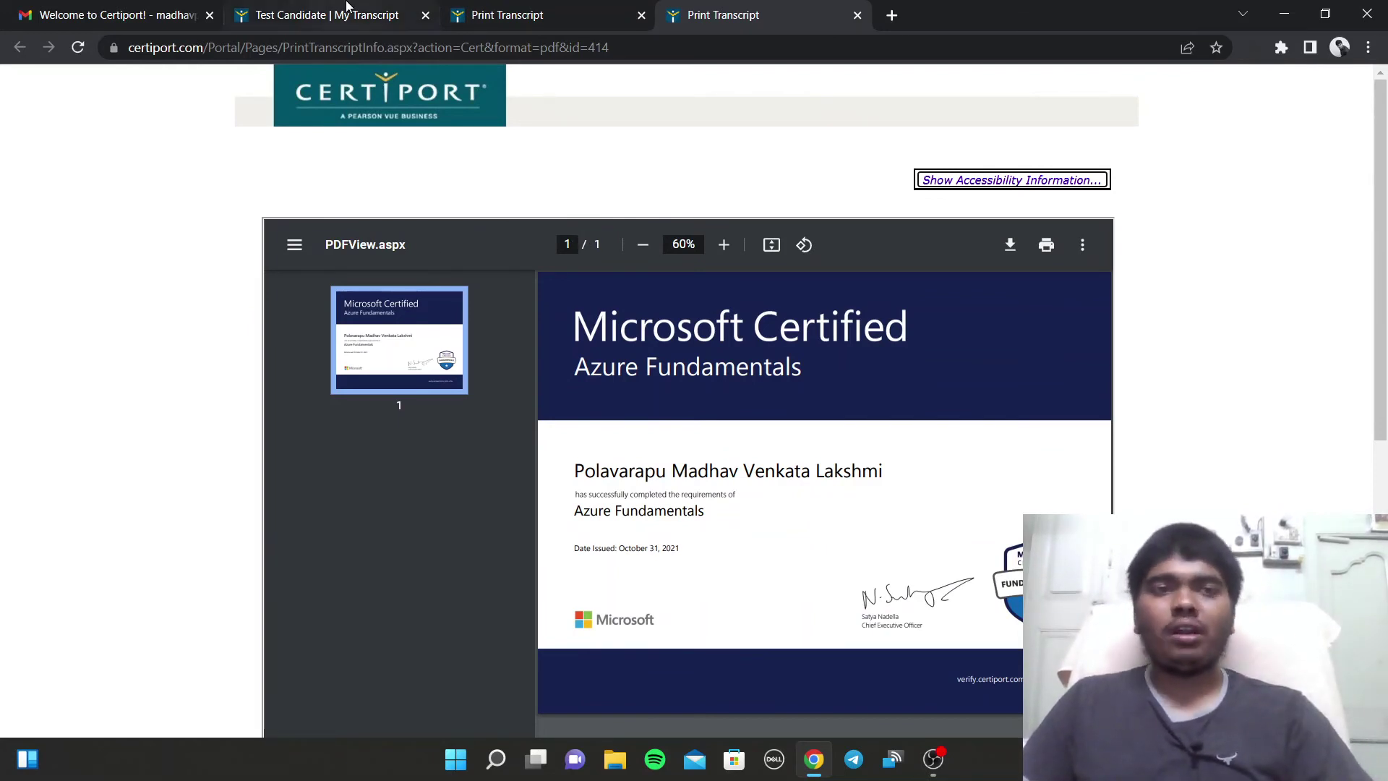
pyautogui.click(325, 15)
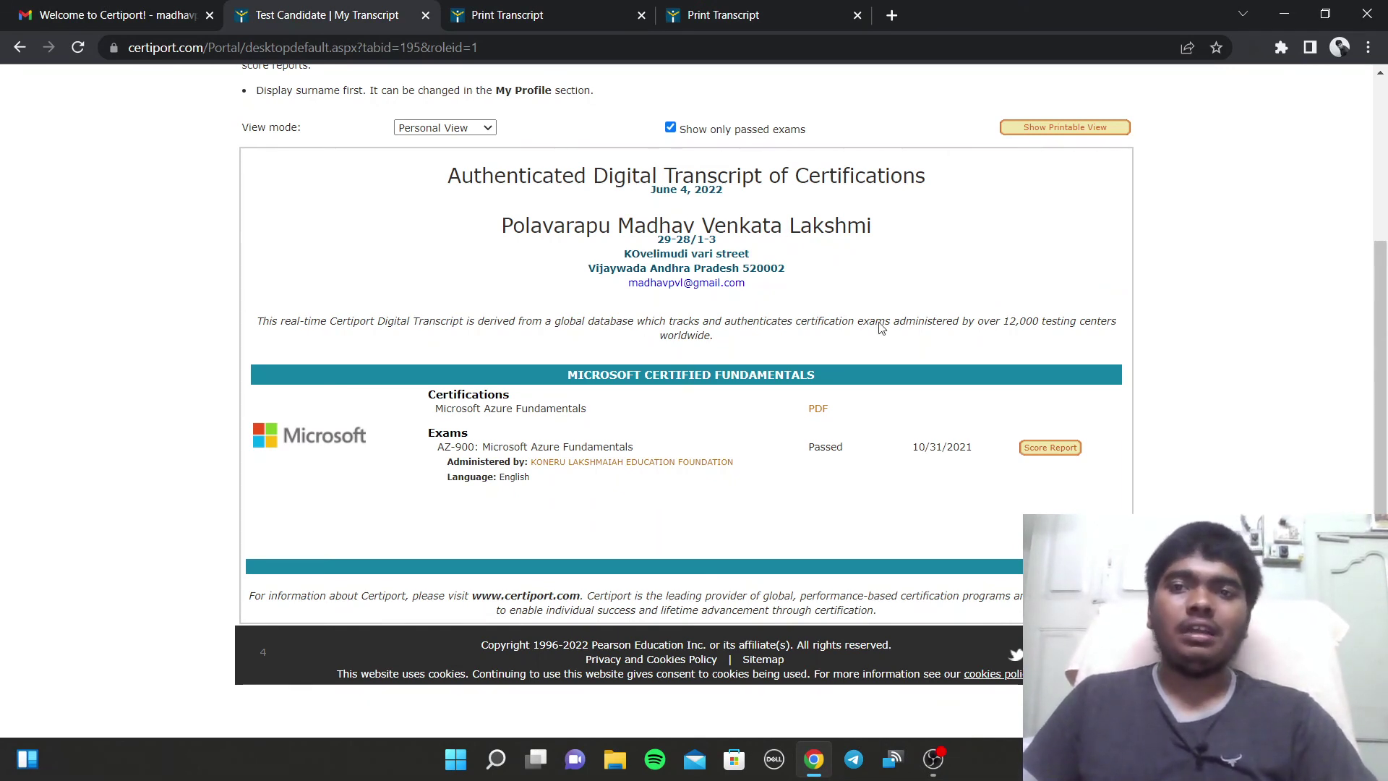
pyautogui.scroll(2, 473, 296)
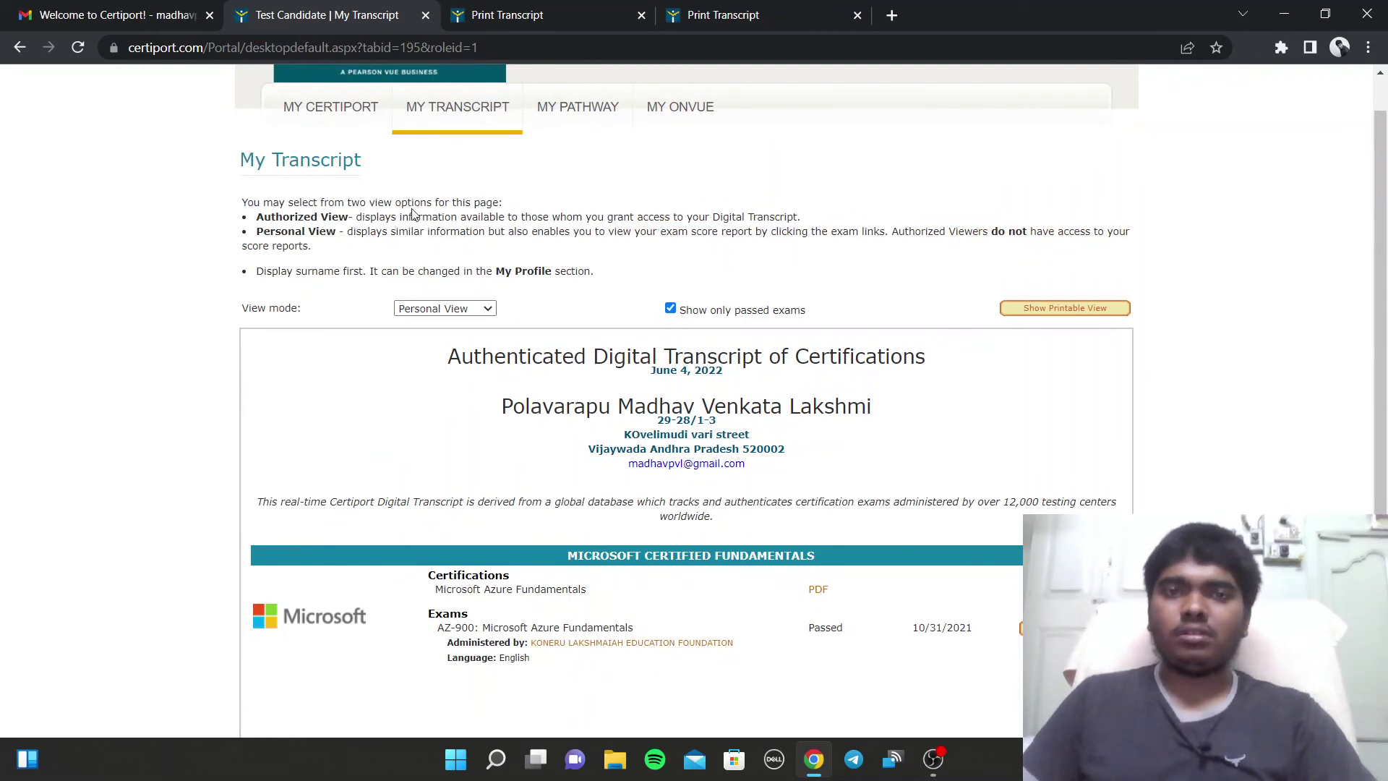
# Step: Glance at the score report tab again and finish on the Azure Fundamentals certificate PDF
pyautogui.click(521, 14)
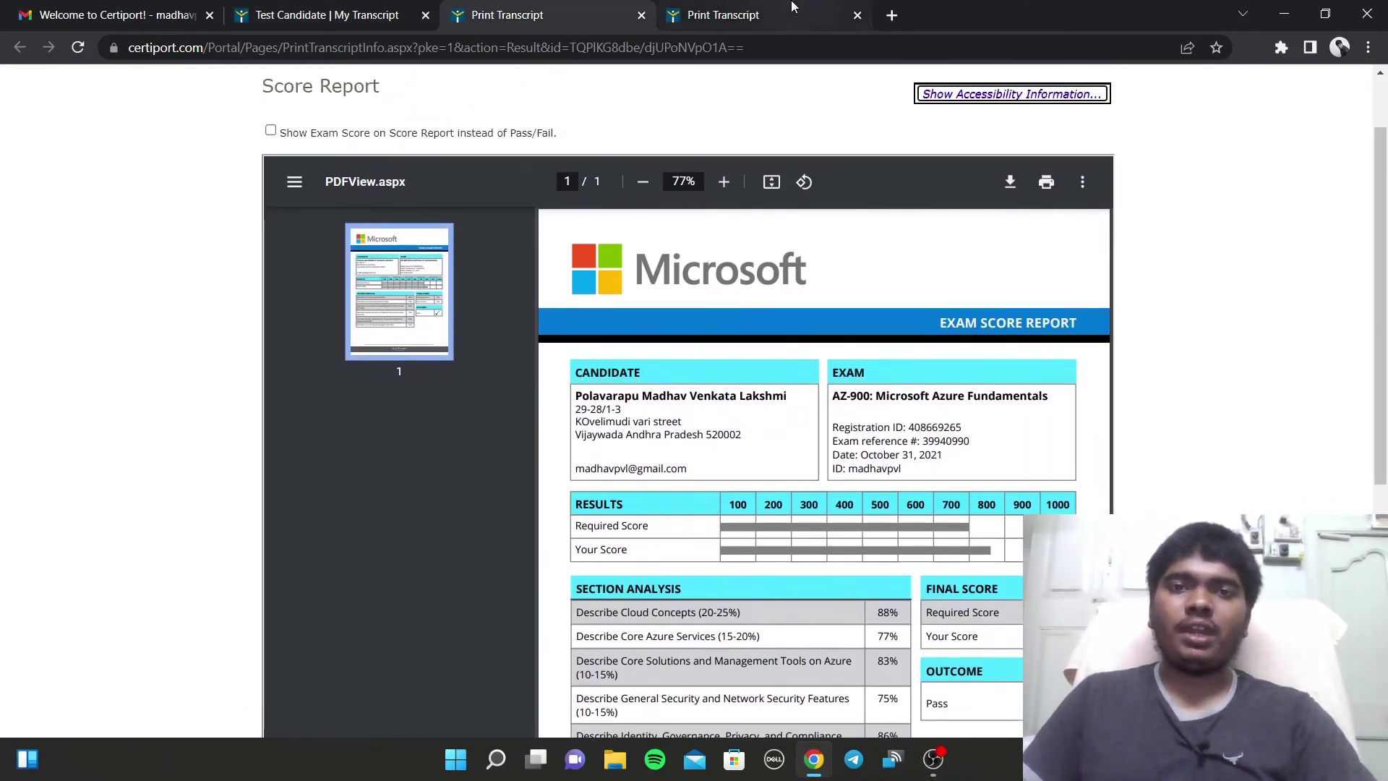
pyautogui.click(738, 14)
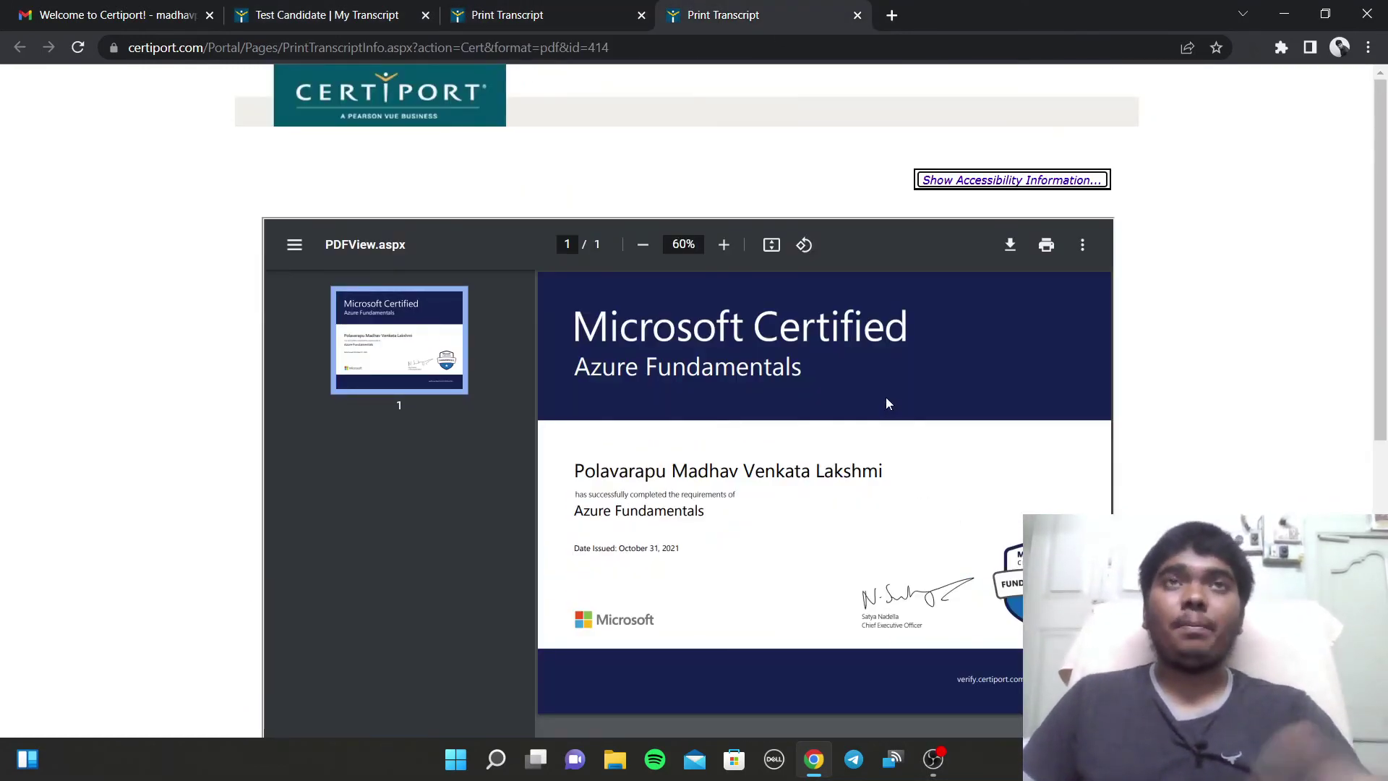